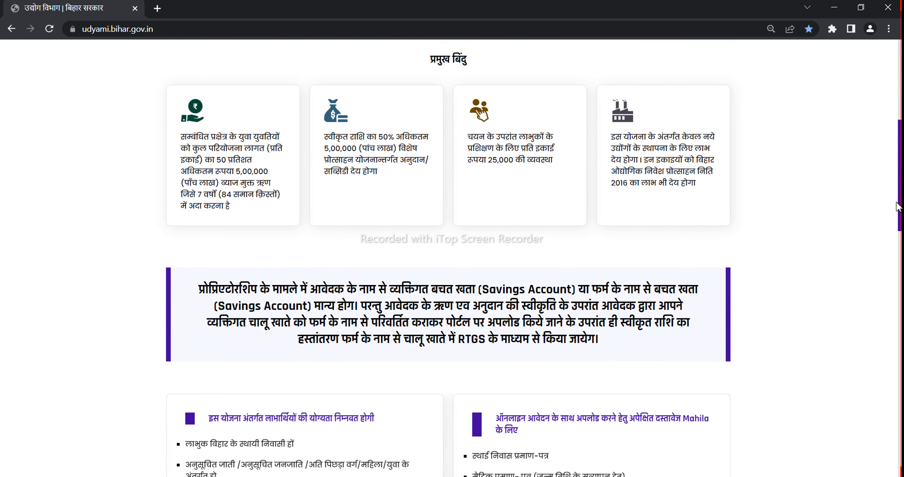
- Scroll the home page down to the eligibility conditions and required-documents cards
{"action": "left_click_drag", "start_coordinate": [896, 205], "coordinate": [901, 270]}
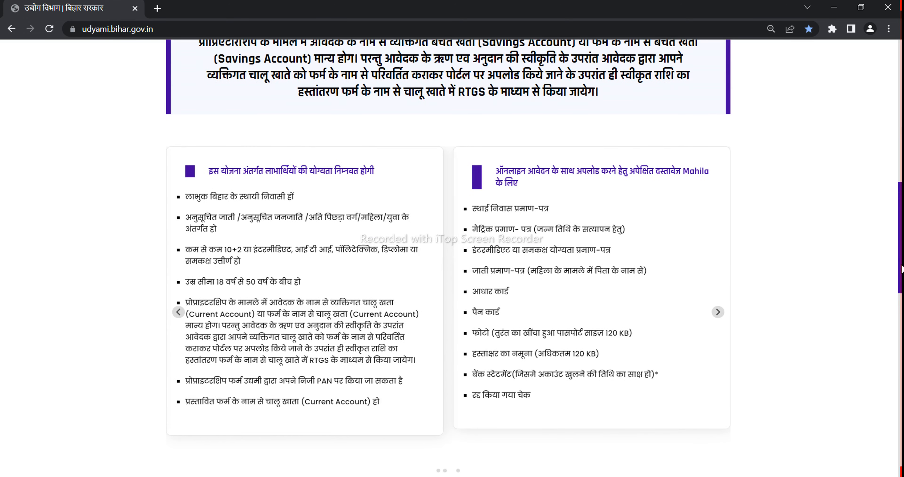
{"action": "left_click_drag", "start_coordinate": [902, 269], "coordinate": [902, 276]}
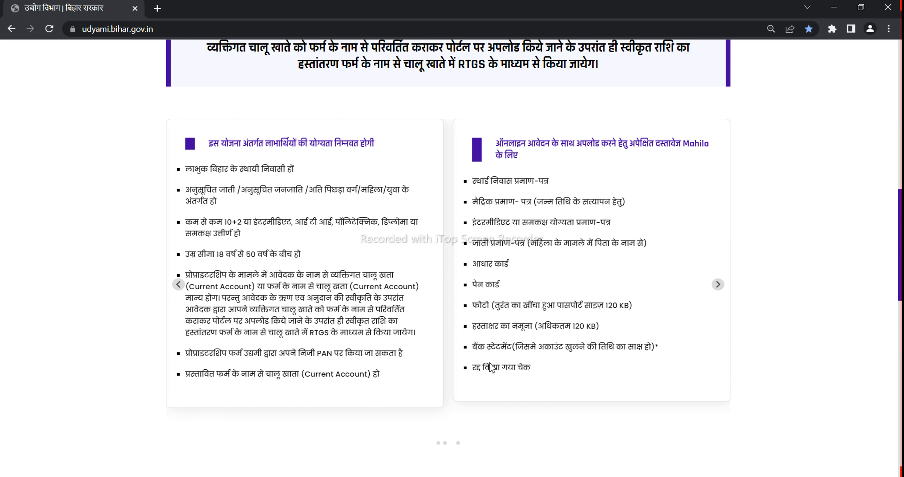
{"action": "scroll", "coordinate": [489, 336], "scroll_direction": "up", "scroll_amount": 15}
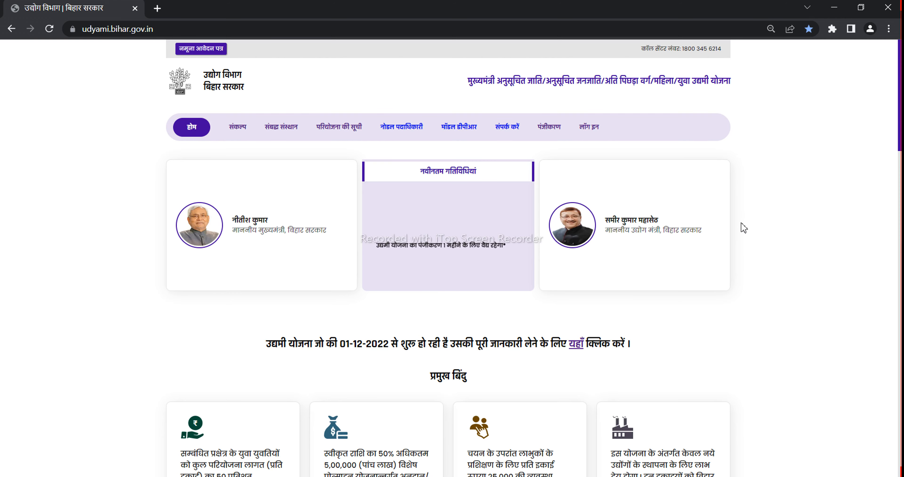
- Open the पंजीकरण registration page in a new tab, reopening it after closing the first tab
{"action": "scroll", "coordinate": [897, 168], "scroll_direction": "down", "scroll_amount": 6}
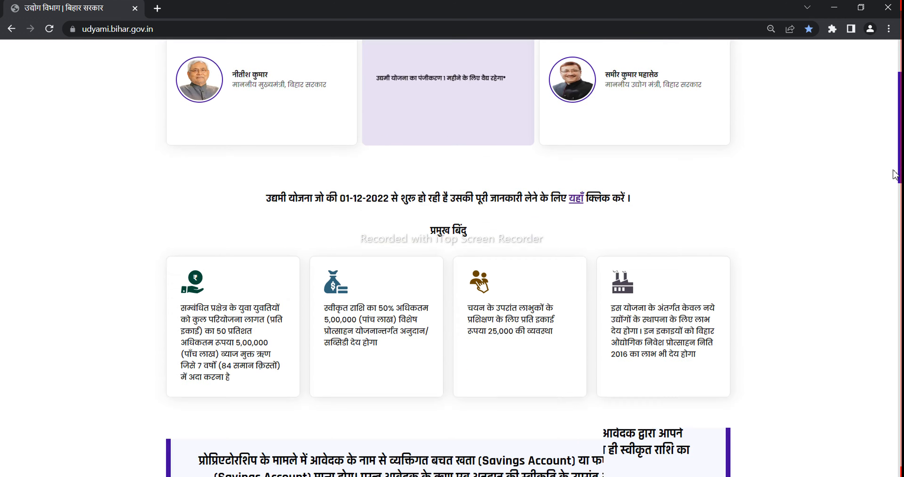
{"action": "scroll", "coordinate": [893, 194], "scroll_direction": "up", "scroll_amount": 6}
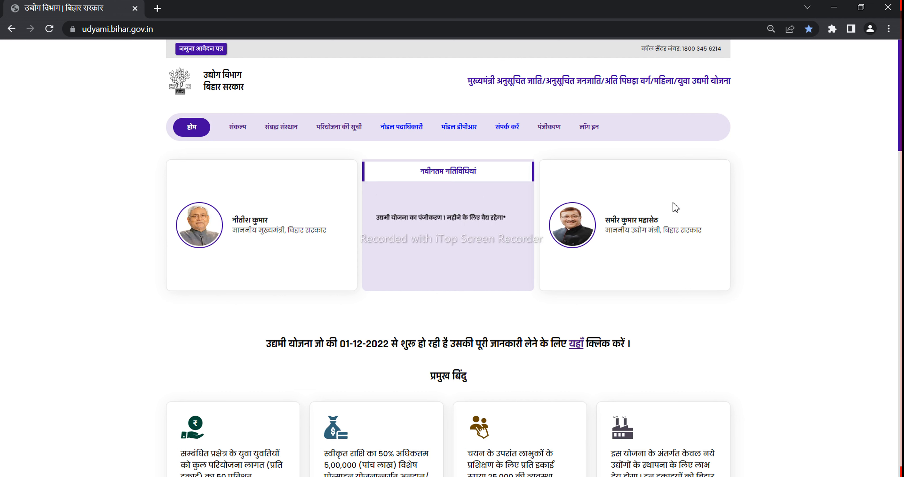
{"action": "left_click", "coordinate": [550, 128]}
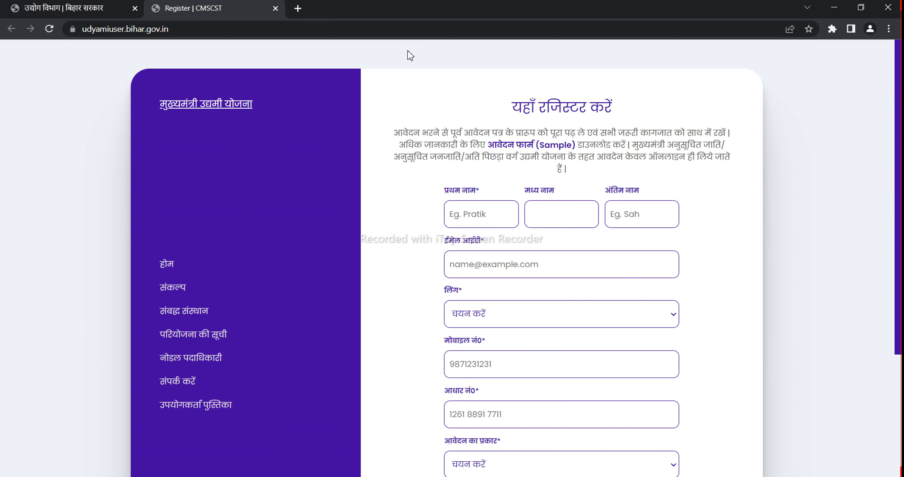
{"action": "left_click", "coordinate": [275, 9]}
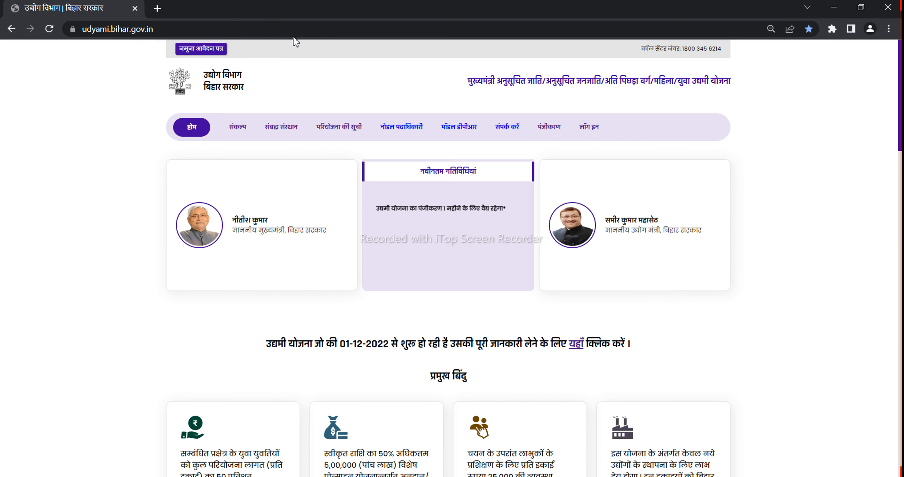
{"action": "left_click", "coordinate": [554, 129]}
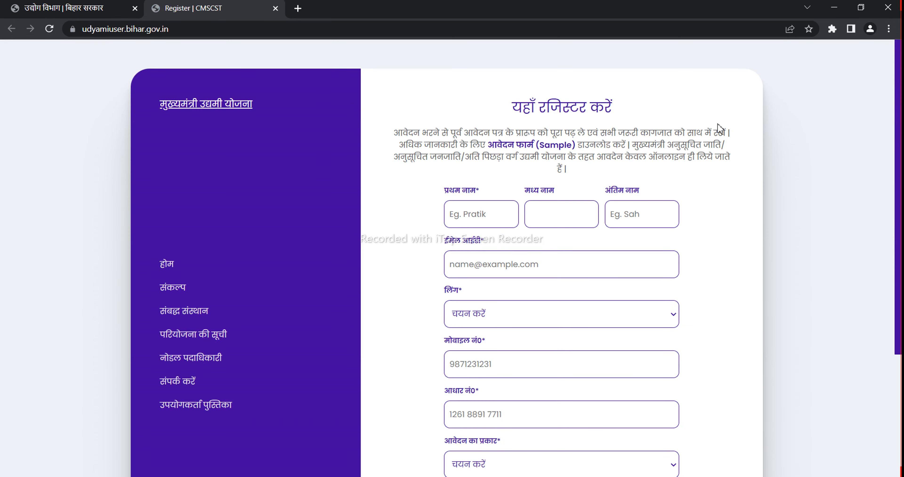
- Enter the applicant's first name and last name on the registration form
{"action": "left_click_drag", "start_coordinate": [899, 113], "coordinate": [898, 172]}
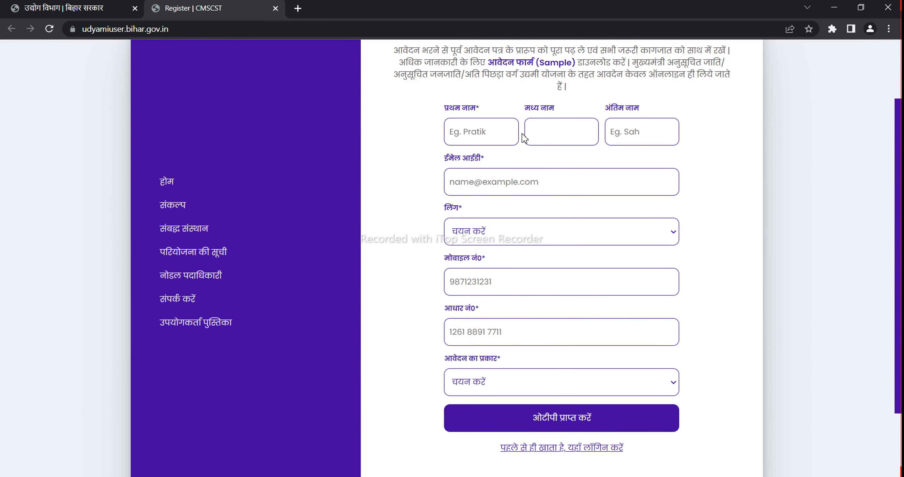
{"action": "left_click", "coordinate": [496, 133]}
{"action": "left_click", "coordinate": [642, 128]}
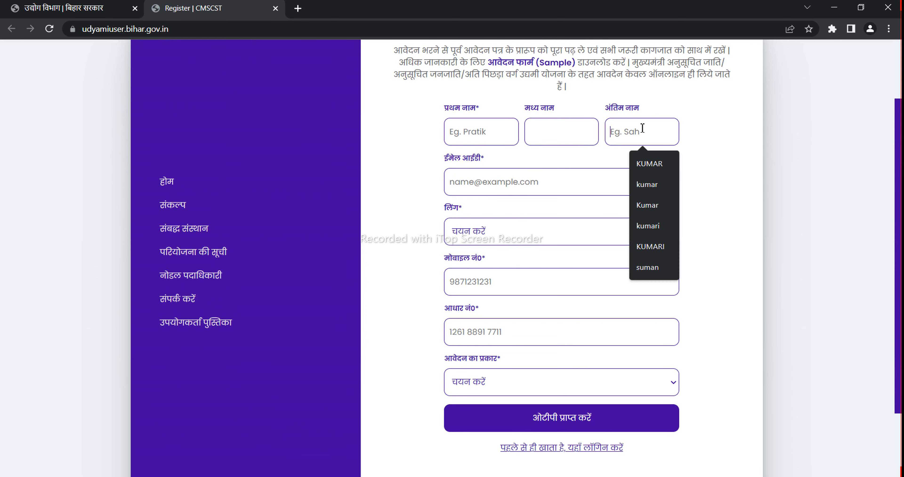
{"action": "left_click", "coordinate": [473, 128]}
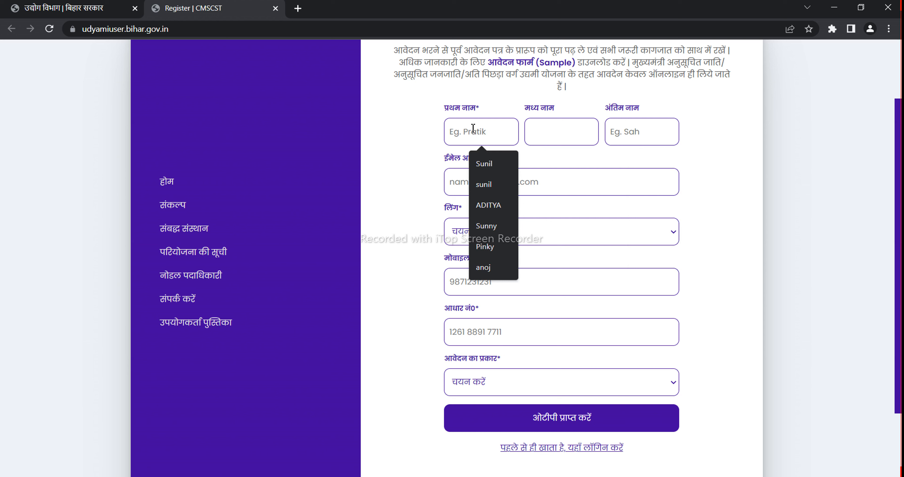
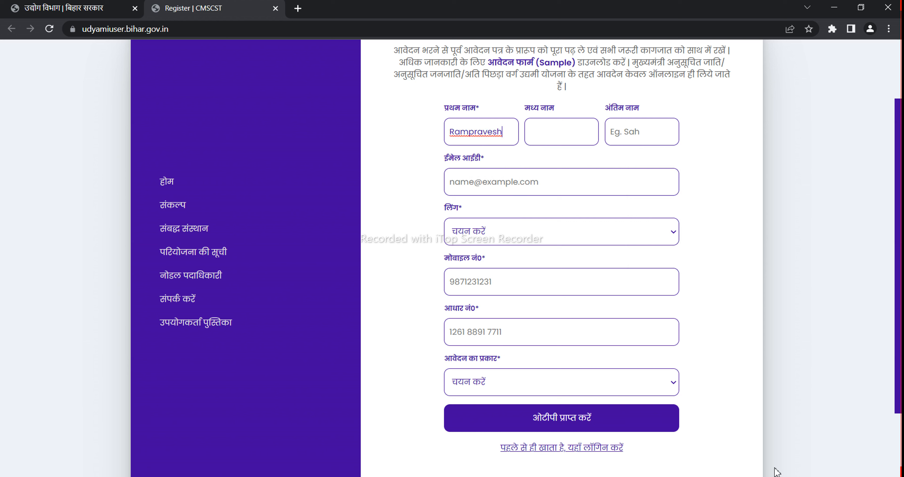
{"action": "left_click", "coordinate": [640, 136]}
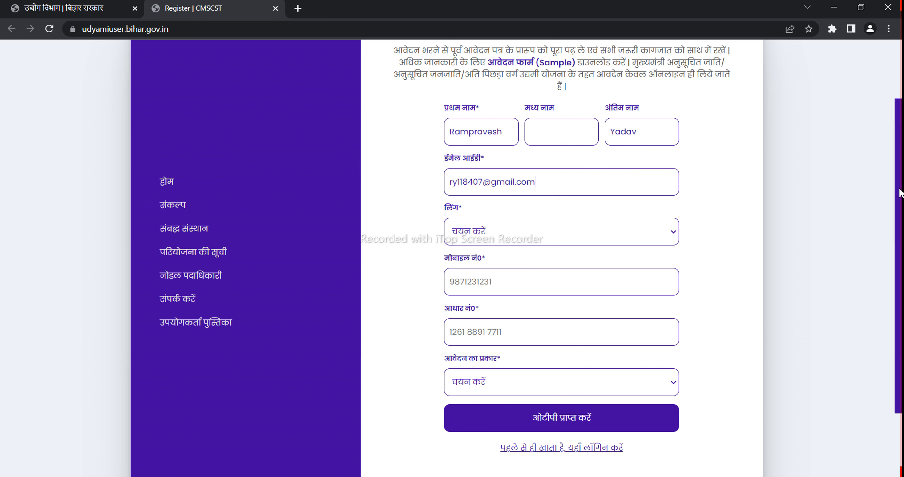
{"action": "left_click_drag", "start_coordinate": [899, 186], "coordinate": [897, 224]}
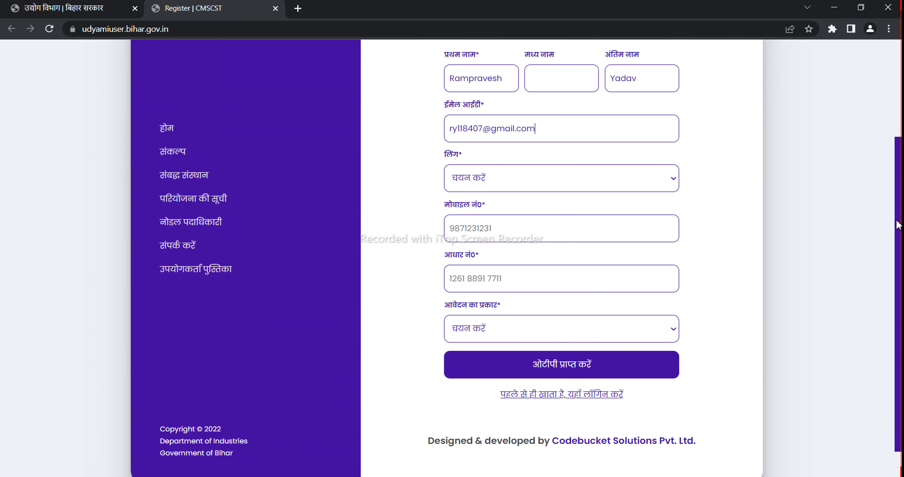
- Set gender to पुरुष and enter the applicant's mobile number and Aadhaar number
{"action": "left_click", "coordinate": [512, 184]}
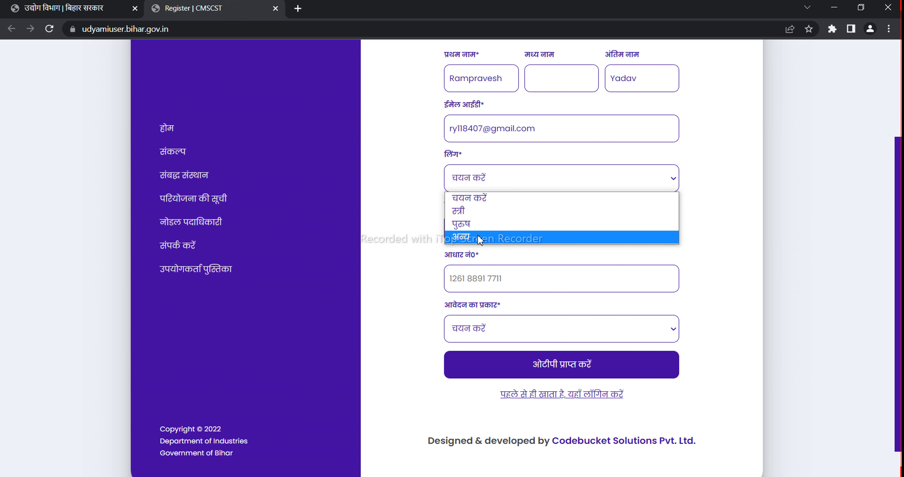
{"action": "left_click", "coordinate": [476, 224]}
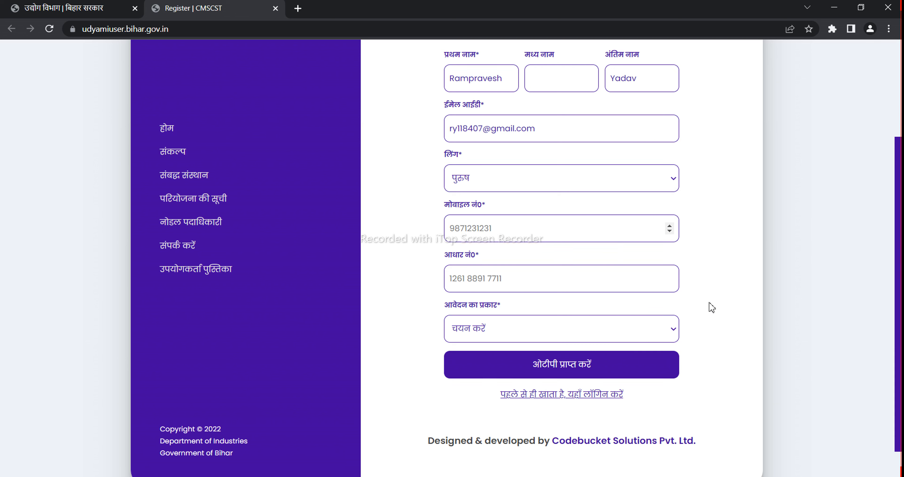
{"action": "left_click", "coordinate": [496, 276]}
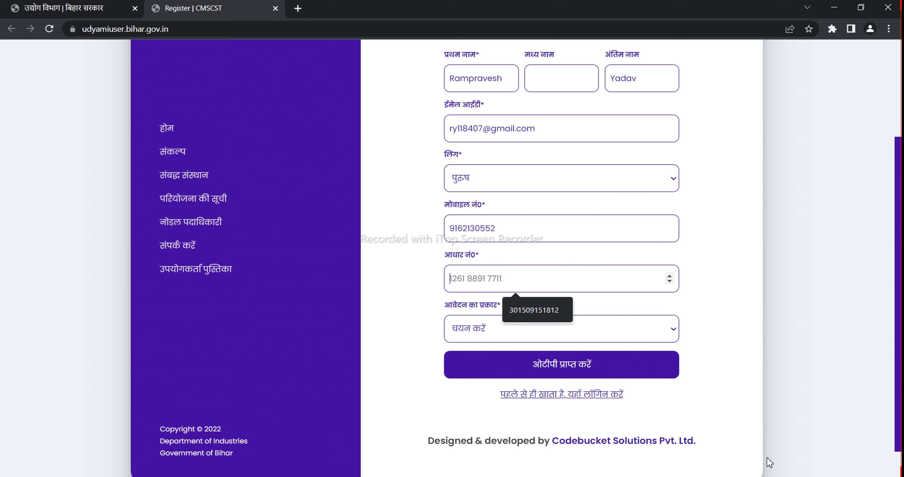
{"action": "key", "text": "ctrl+v"}
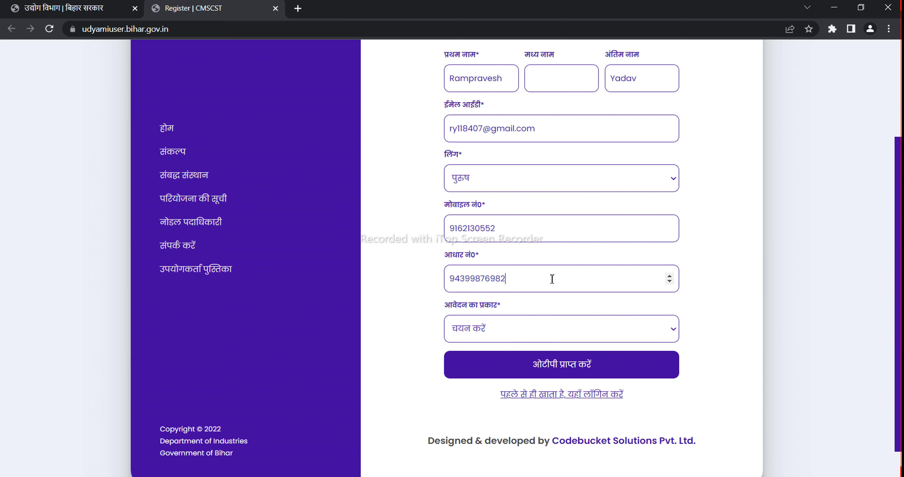
{"action": "type", "text": "9"}
{"action": "mouse_move", "coordinate": [897, 261]}
{"action": "left_mouse_down"}
{"action": "mouse_move", "coordinate": [897, 305]}
{"action": "mouse_move", "coordinate": [901, 142]}
{"action": "mouse_move", "coordinate": [901, 263]}
{"action": "left_mouse_up"}
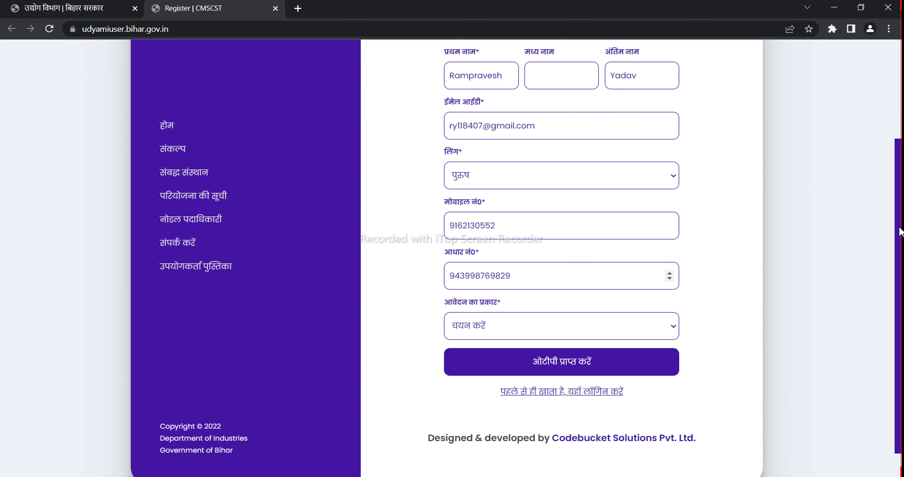
- Choose युवा उद्यमी as the application type and request the OTP
{"action": "scroll", "coordinate": [899, 245], "scroll_direction": "down", "scroll_amount": 1}
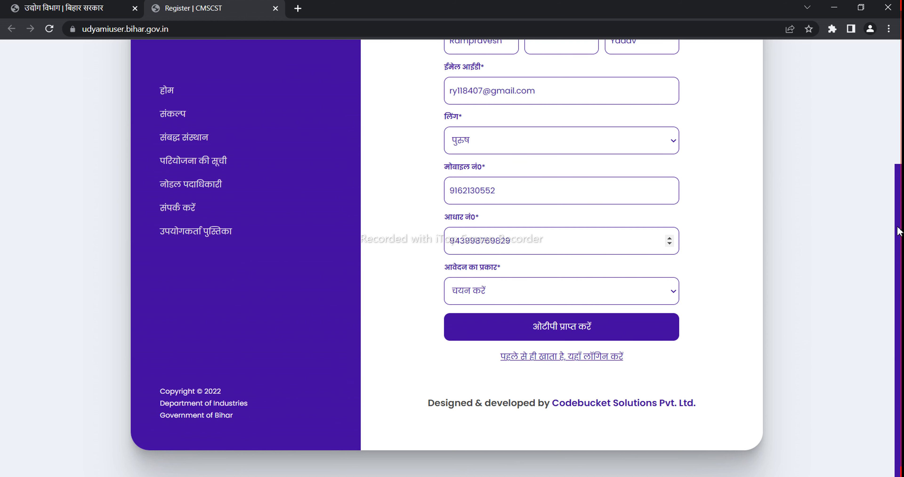
{"action": "scroll", "coordinate": [894, 183], "scroll_direction": "up", "scroll_amount": 1}
{"action": "scroll", "coordinate": [894, 183], "scroll_direction": "up", "scroll_amount": 1}
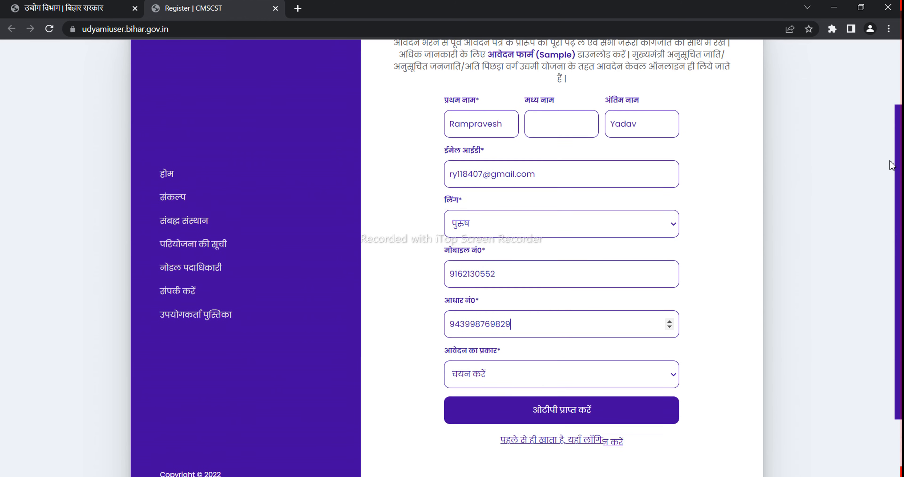
{"action": "scroll", "coordinate": [892, 165], "scroll_direction": "down", "scroll_amount": 3}
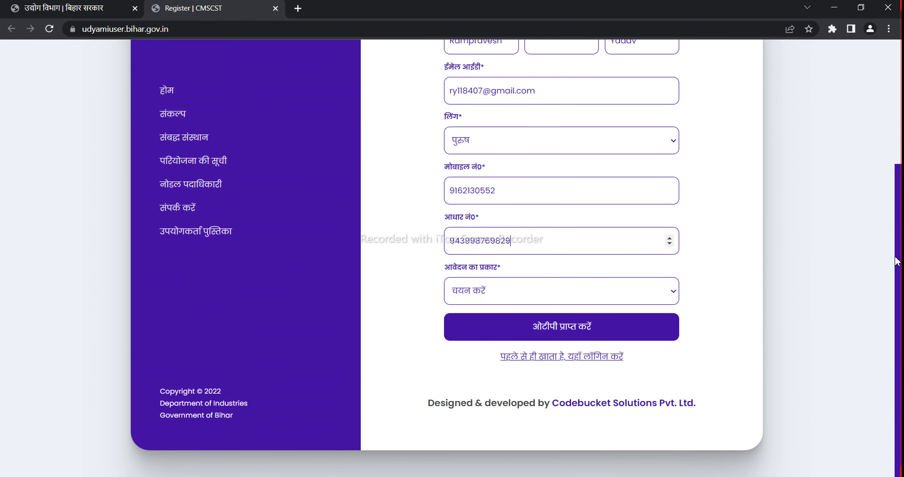
{"action": "left_click", "coordinate": [491, 292]}
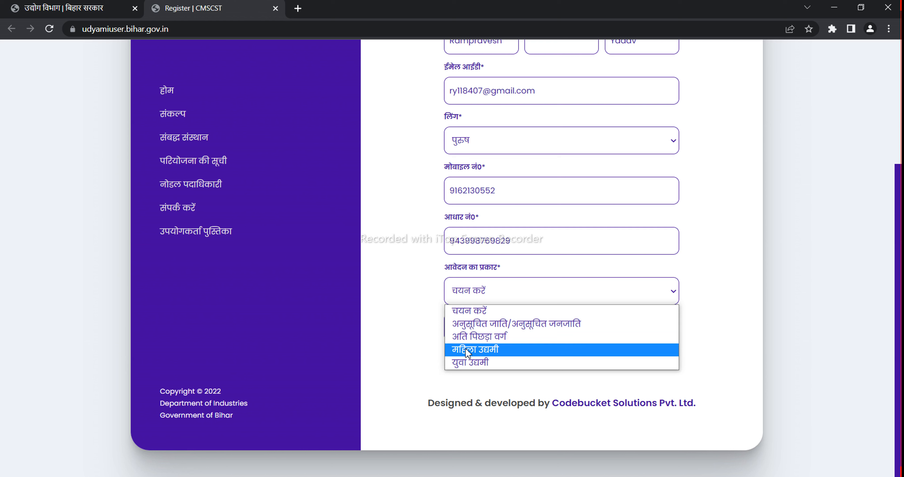
{"action": "left_click", "coordinate": [478, 363]}
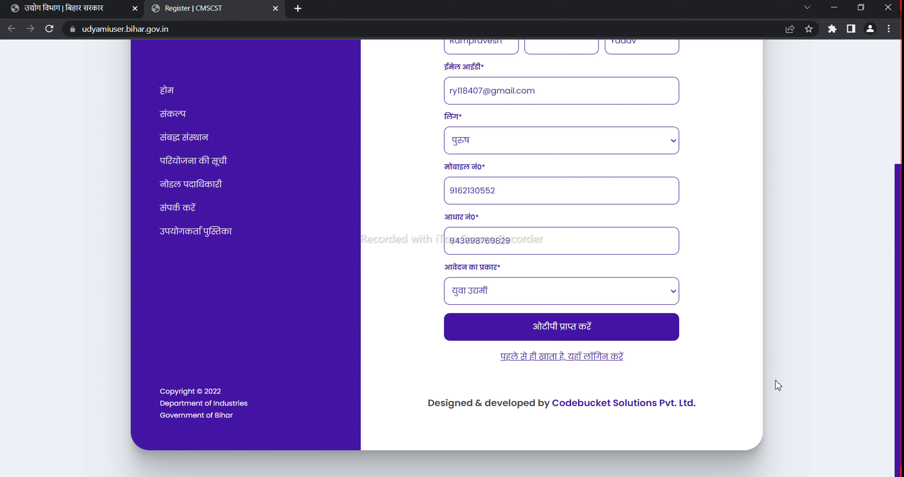
{"action": "left_click", "coordinate": [624, 337]}
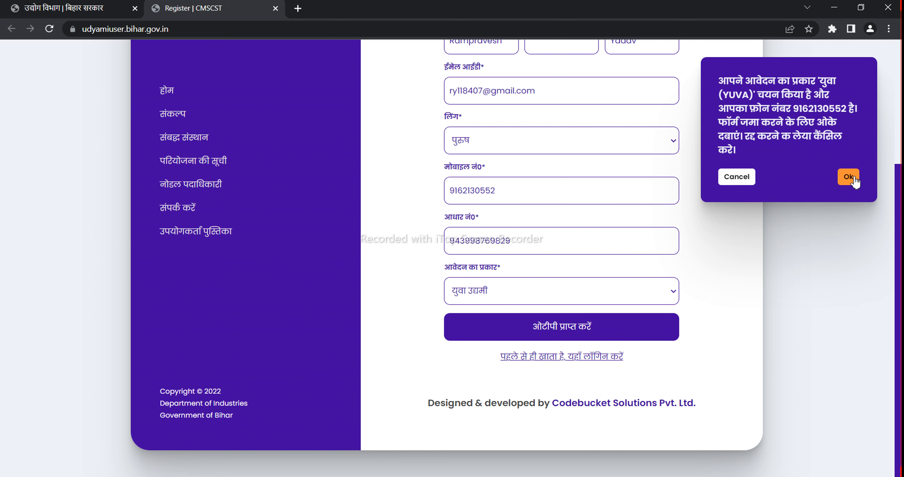
- Confirm the application type and phone number, complete the verification code and submit it
{"action": "left_click", "coordinate": [850, 177]}
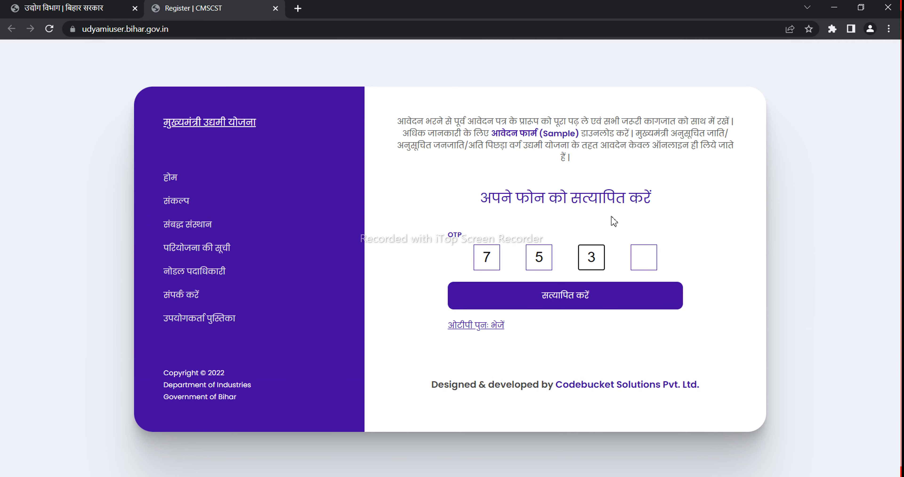
{"action": "left_click", "coordinate": [636, 262]}
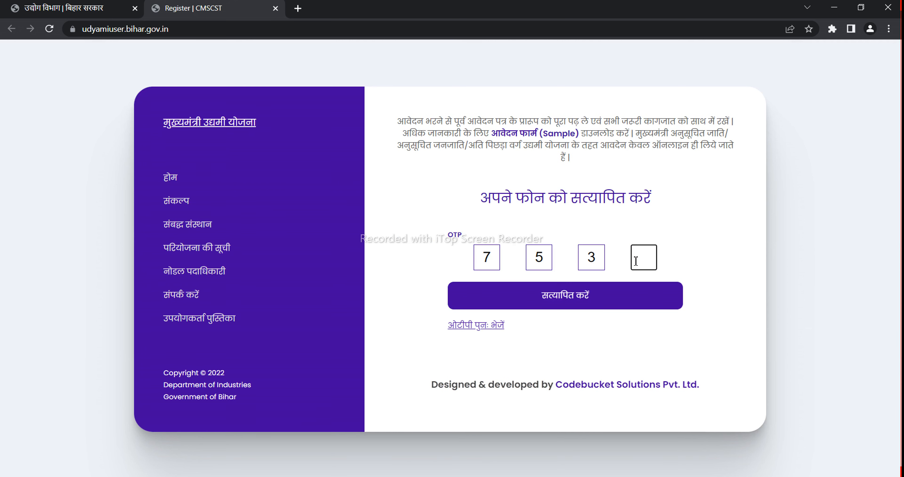
{"action": "type", "text": "4"}
{"action": "left_click", "coordinate": [593, 301]}
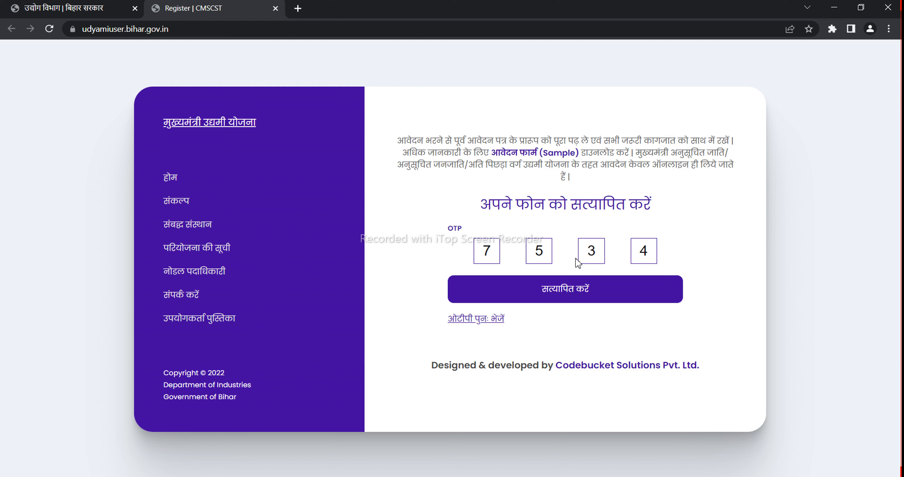
- After the rejection, clear the verification code and re-enter all four digits
{"action": "left_click", "coordinate": [590, 291]}
{"action": "left_click", "coordinate": [553, 297]}
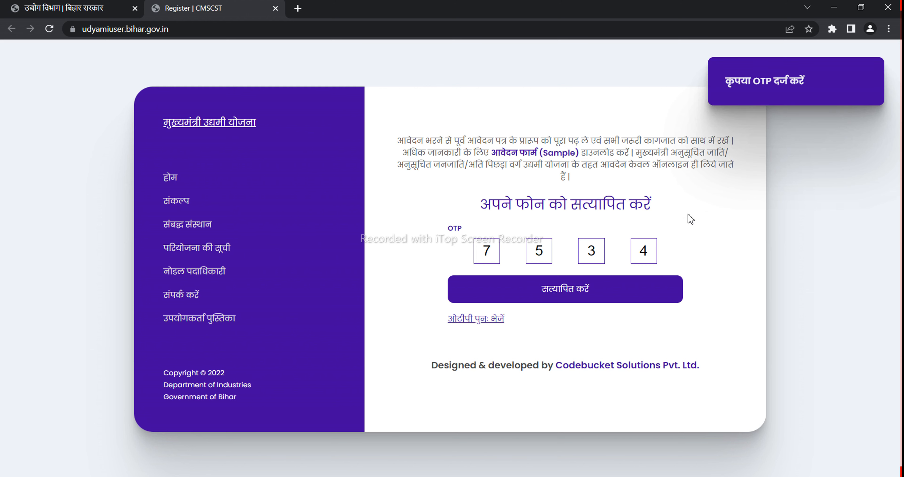
{"action": "left_click", "coordinate": [649, 254]}
{"action": "key", "text": "BackSpace"}
{"action": "key", "text": "BackSpace"}
{"action": "key", "text": "BackSpace"}
{"action": "key", "text": "BackSpace"}
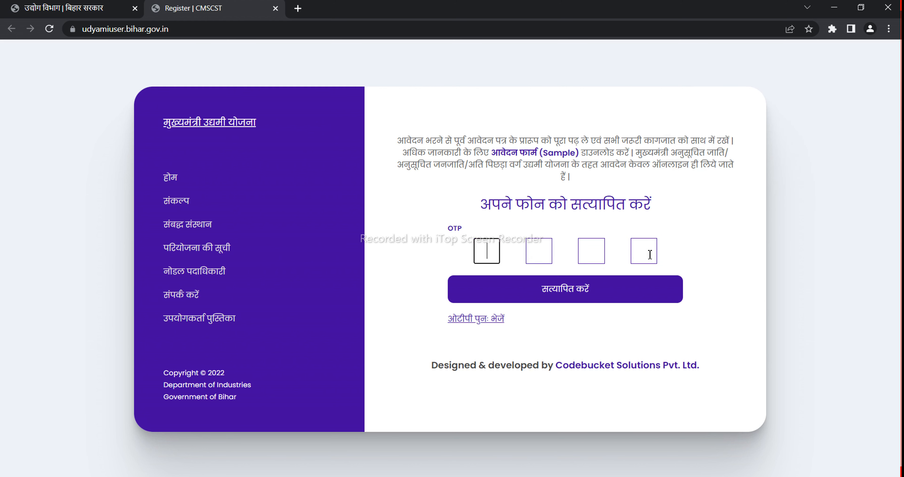
- Submit the verification code, then enter the Aadhaar number and password on the login page
{"action": "left_click", "coordinate": [600, 300]}
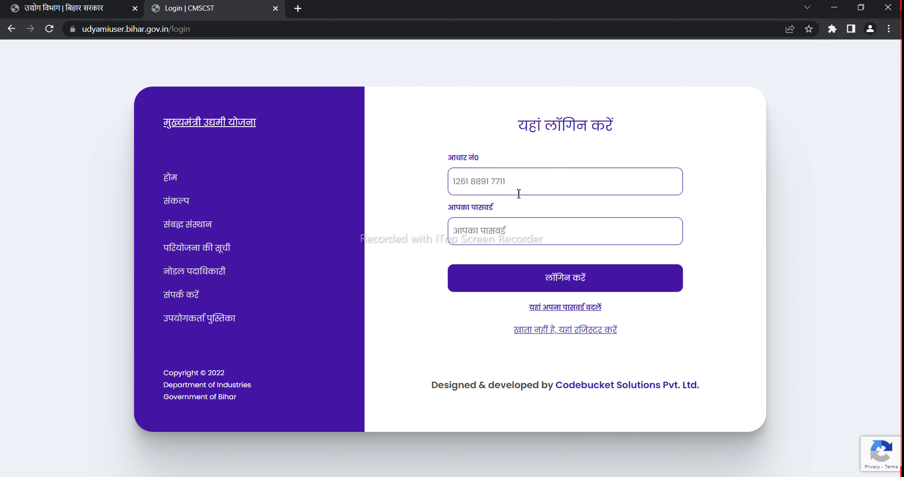
{"action": "left_click", "coordinate": [537, 182]}
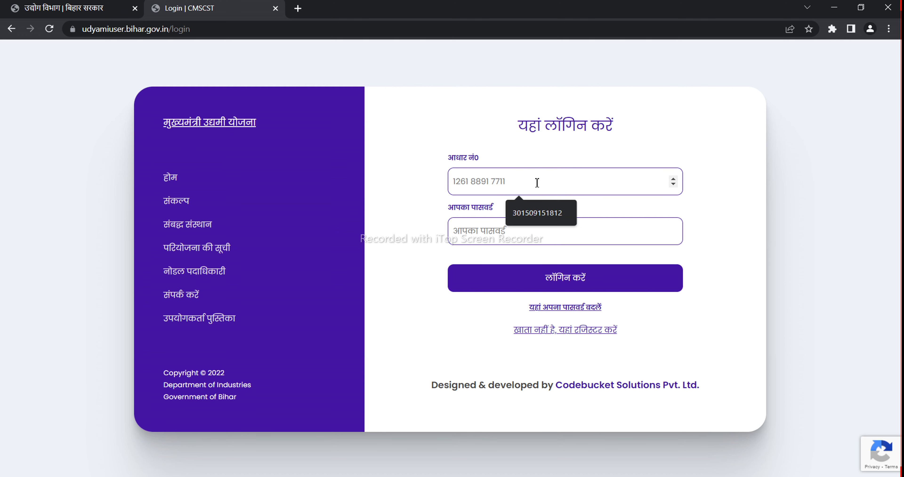
{"action": "left_click", "coordinate": [488, 233]}
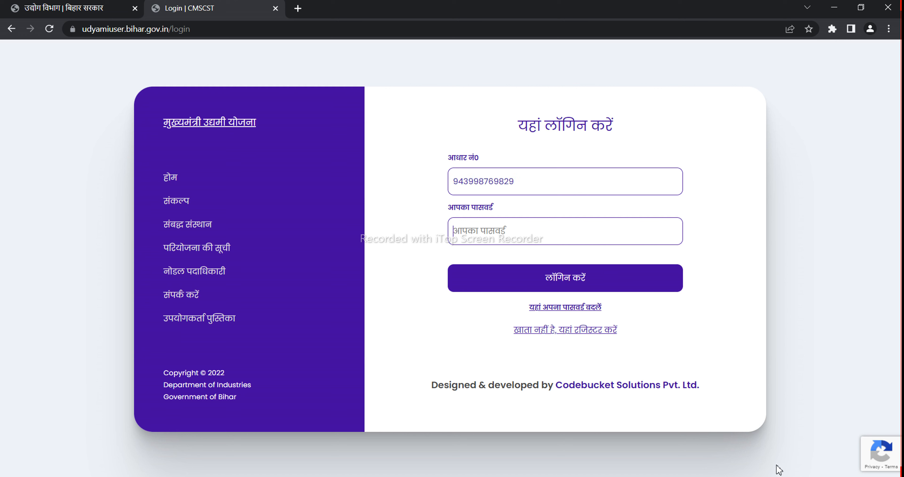
{"action": "left_click", "coordinate": [522, 185]}
{"action": "left_click", "coordinate": [515, 231]}
{"action": "type", "text": "•"}
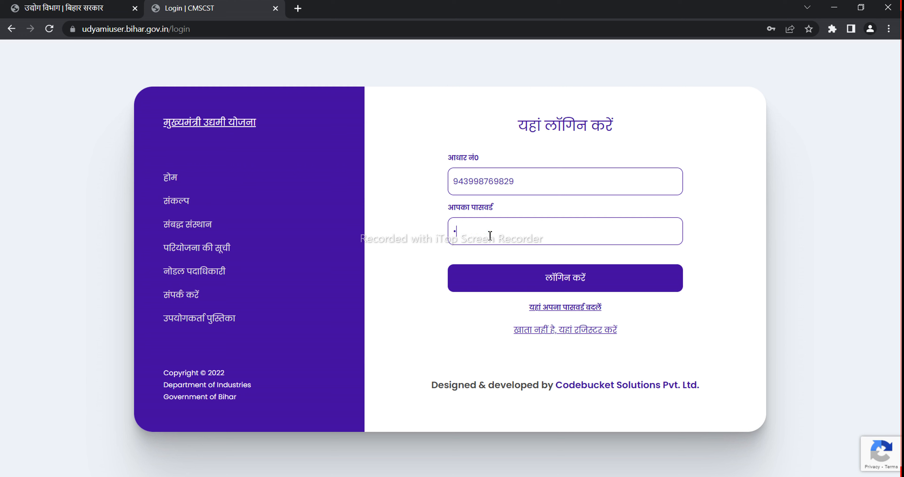
{"action": "type", "text": "•••••"}
- Log in and scroll through the personal-details application form on the dashboard
{"action": "left_click", "coordinate": [555, 280]}
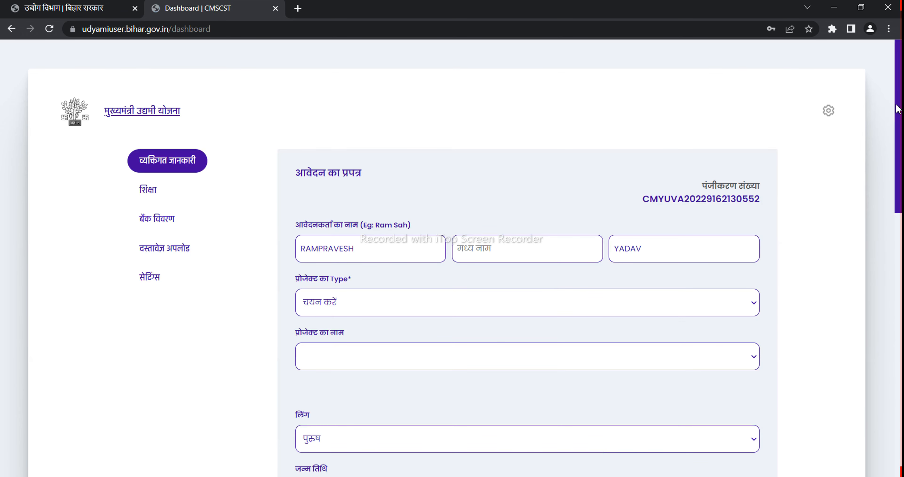
{"action": "left_click_drag", "start_coordinate": [897, 109], "coordinate": [901, 143]}
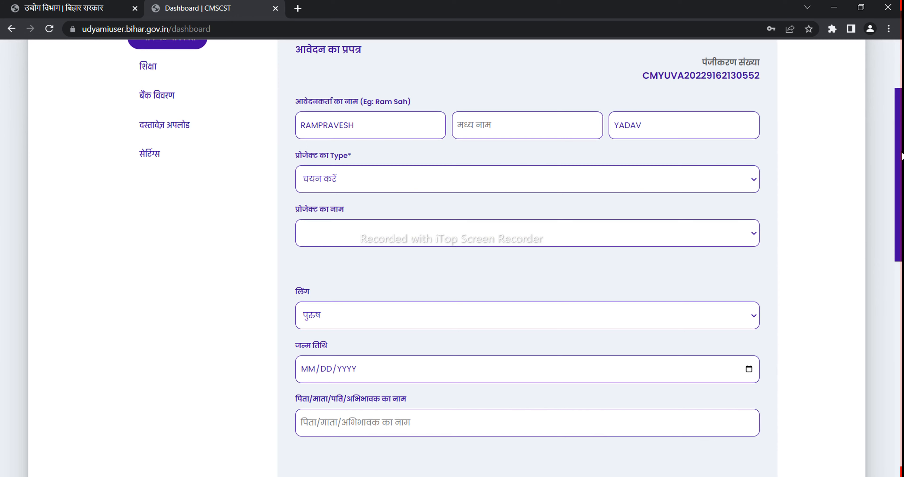
{"action": "left_click_drag", "start_coordinate": [901, 156], "coordinate": [901, 175]}
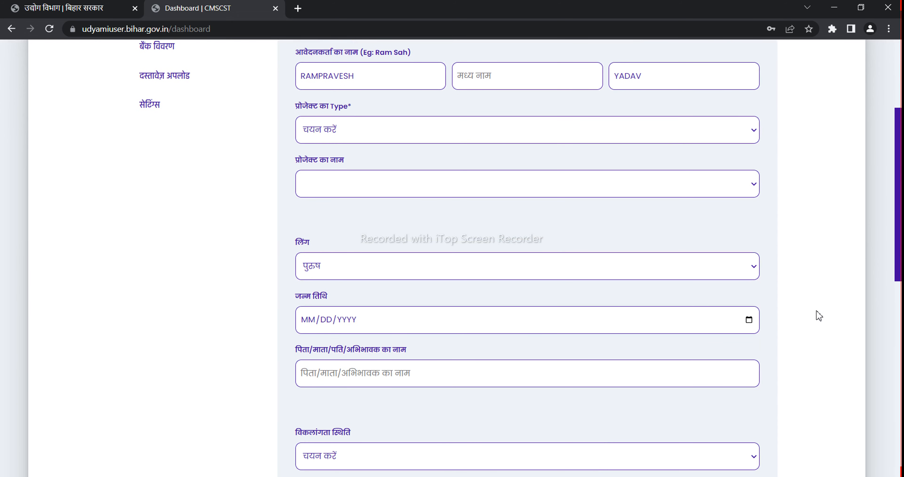
{"action": "mouse_move", "coordinate": [901, 184]}
{"action": "left_mouse_down"}
{"action": "mouse_move", "coordinate": [896, 154]}
{"action": "mouse_move", "coordinate": [898, 181]}
{"action": "left_mouse_up"}
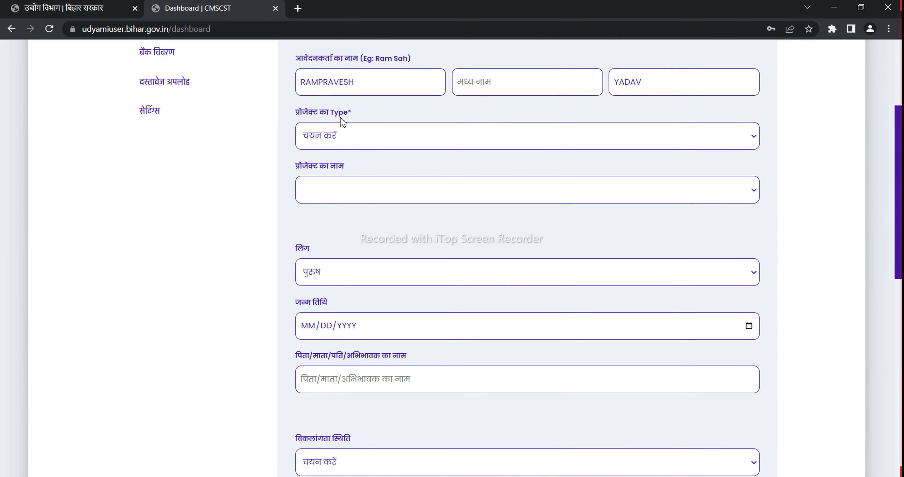
- Try Category - A as the project type and browse its project names
{"action": "left_click", "coordinate": [359, 138]}
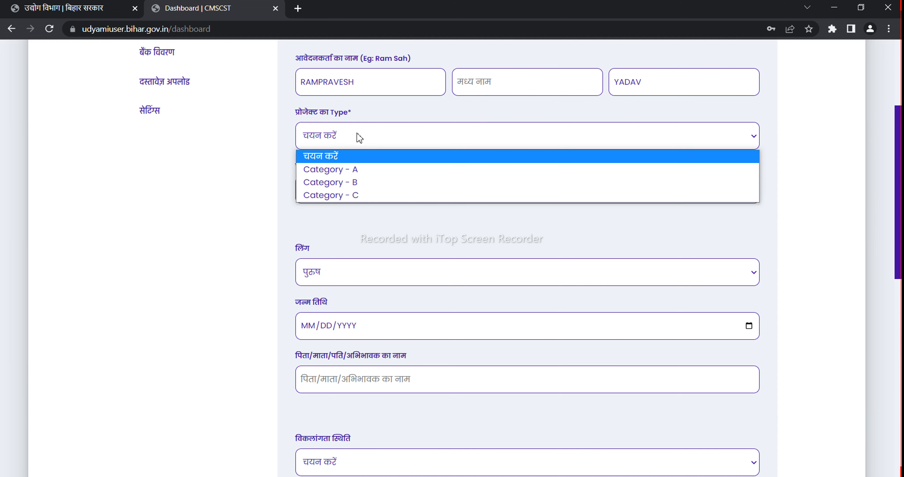
{"action": "left_click", "coordinate": [363, 171]}
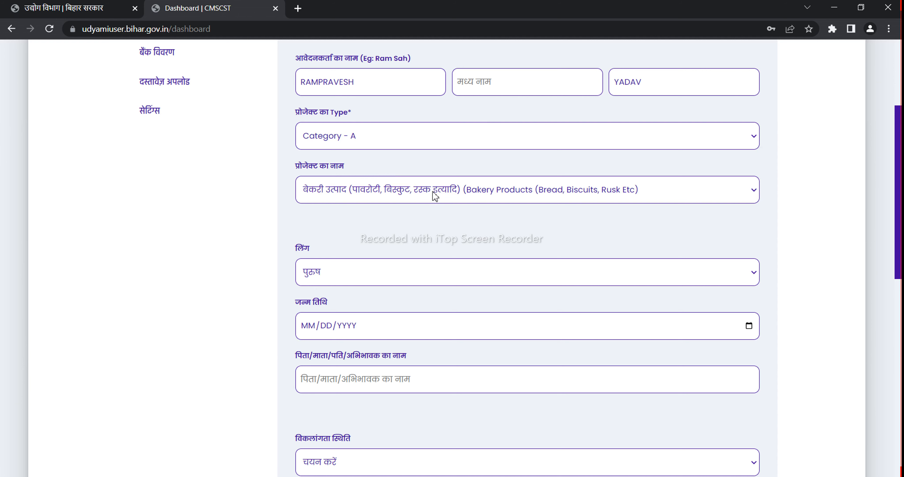
{"action": "left_click", "coordinate": [433, 192]}
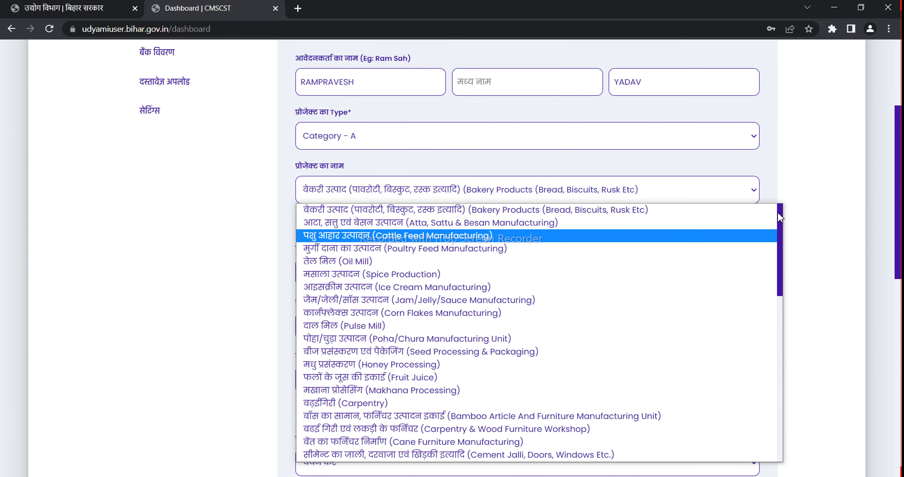
{"action": "mouse_move", "coordinate": [780, 216]}
{"action": "left_mouse_down"}
{"action": "mouse_move", "coordinate": [782, 460]}
{"action": "mouse_move", "coordinate": [776, 232]}
{"action": "left_mouse_up"}
- Switch the project type to Category - B, view its project names, then settle on Category - C
{"action": "left_click", "coordinate": [549, 142]}
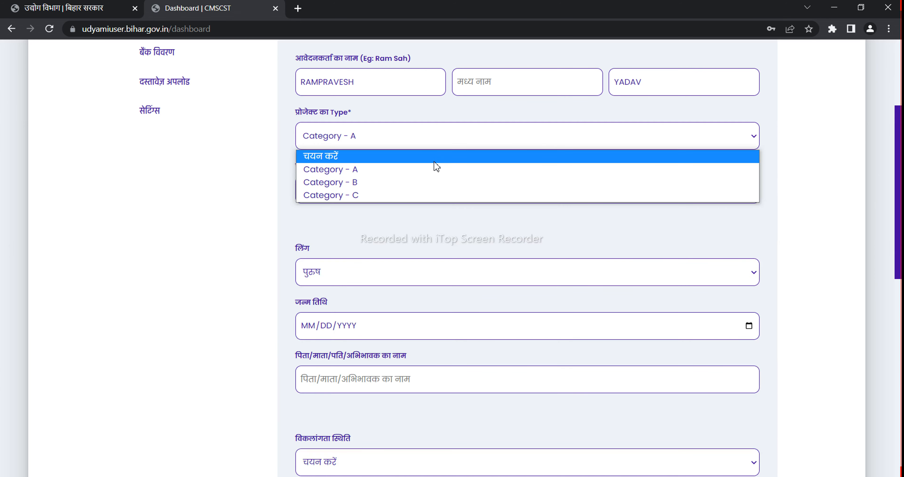
{"action": "left_click", "coordinate": [416, 183]}
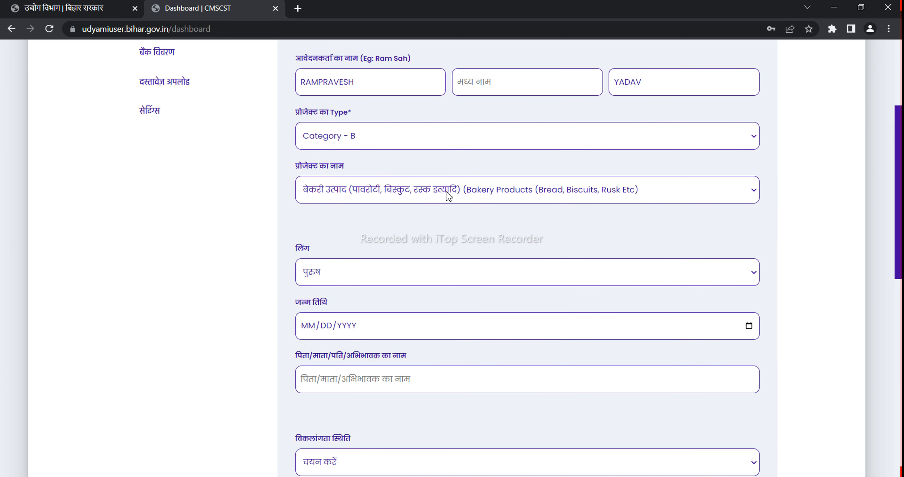
{"action": "left_click", "coordinate": [448, 193]}
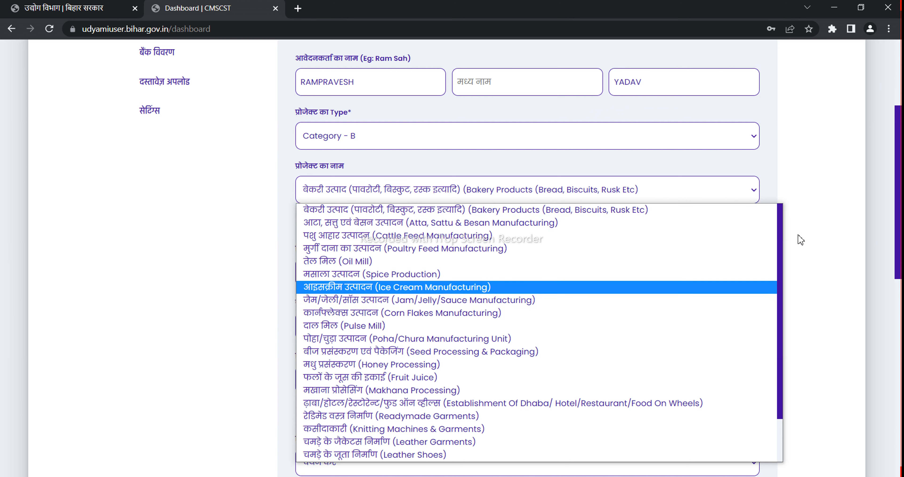
{"action": "left_click_drag", "start_coordinate": [778, 227], "coordinate": [793, 307]}
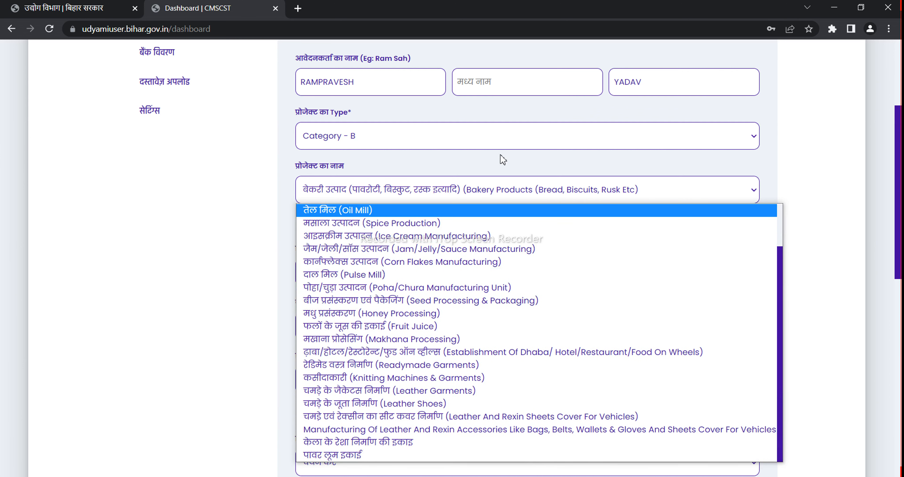
{"action": "left_click", "coordinate": [407, 144]}
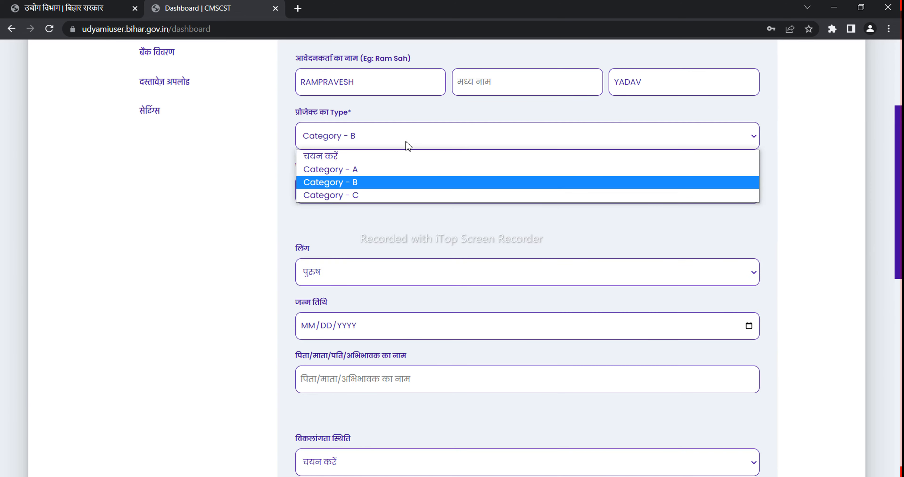
{"action": "left_click", "coordinate": [372, 195]}
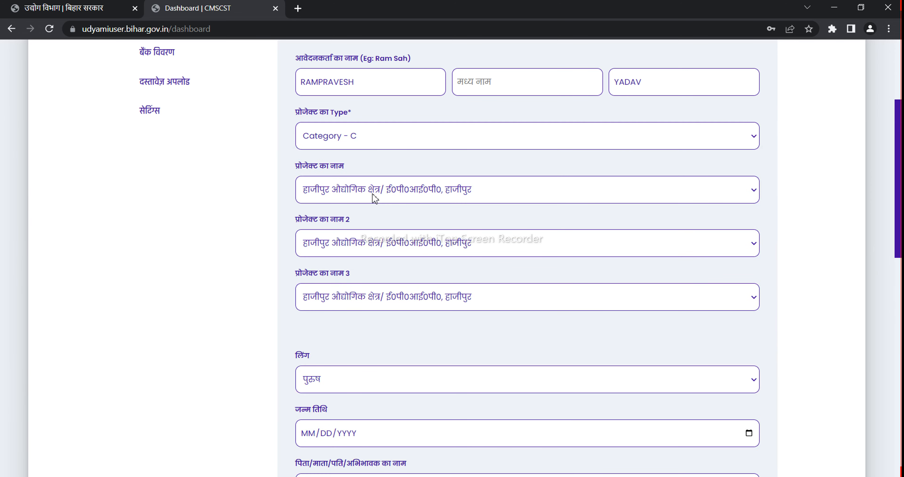
- Check the first project-name list without changing it, then reopen the Project Type choices
{"action": "left_click", "coordinate": [391, 195]}
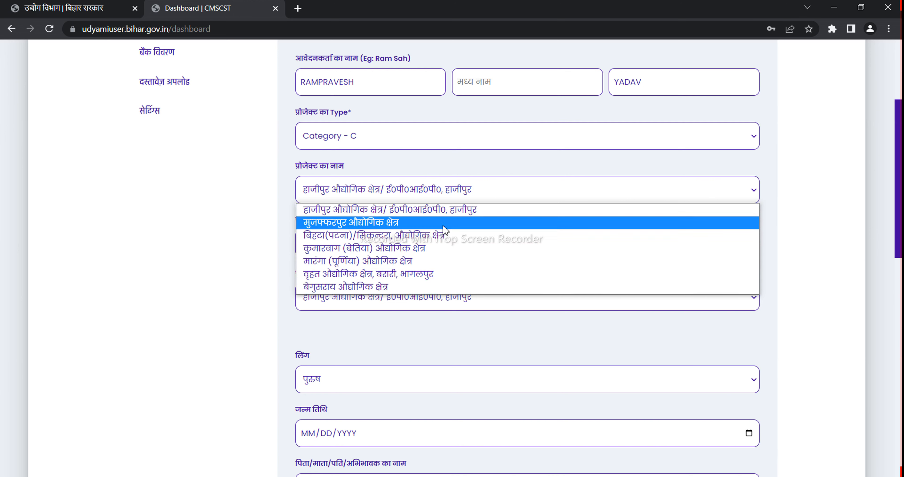
{"action": "left_click", "coordinate": [385, 166]}
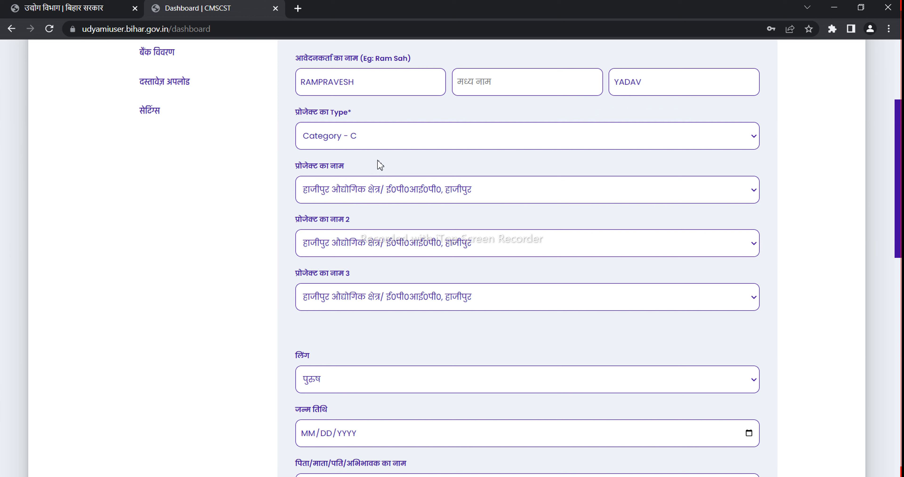
{"action": "left_click", "coordinate": [361, 137]}
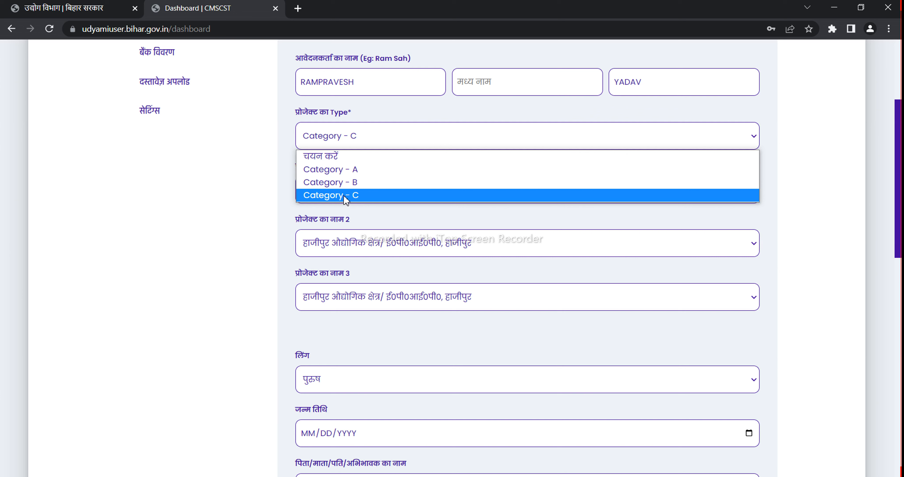
- Set the project type to Category - A and the project name to Fruit Juice
{"action": "left_click", "coordinate": [361, 174]}
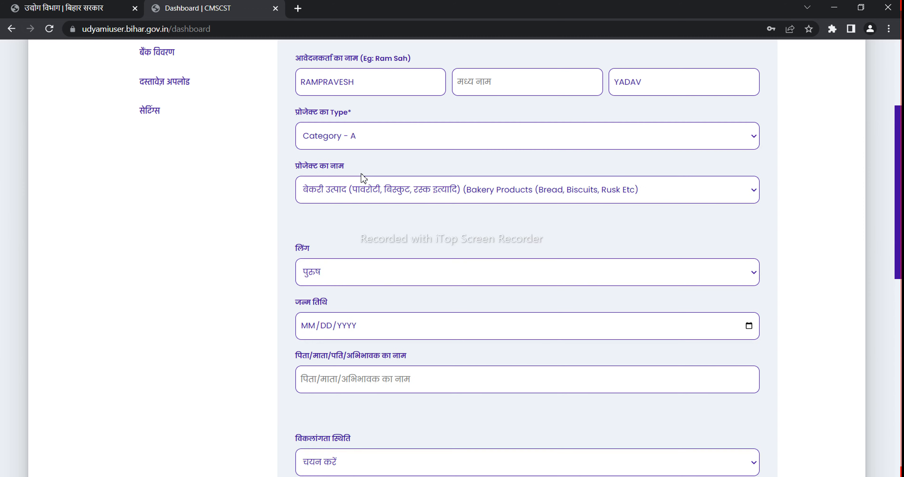
{"action": "left_click", "coordinate": [388, 190]}
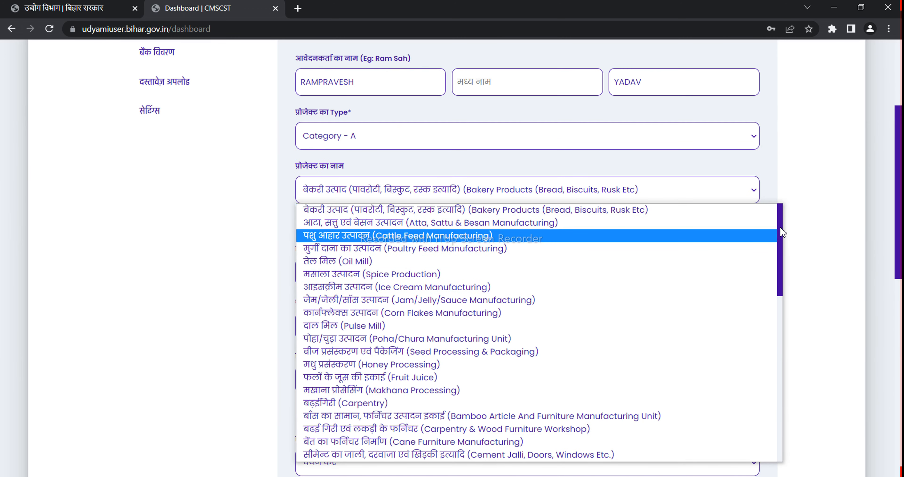
{"action": "left_click_drag", "start_coordinate": [779, 227], "coordinate": [739, 279]}
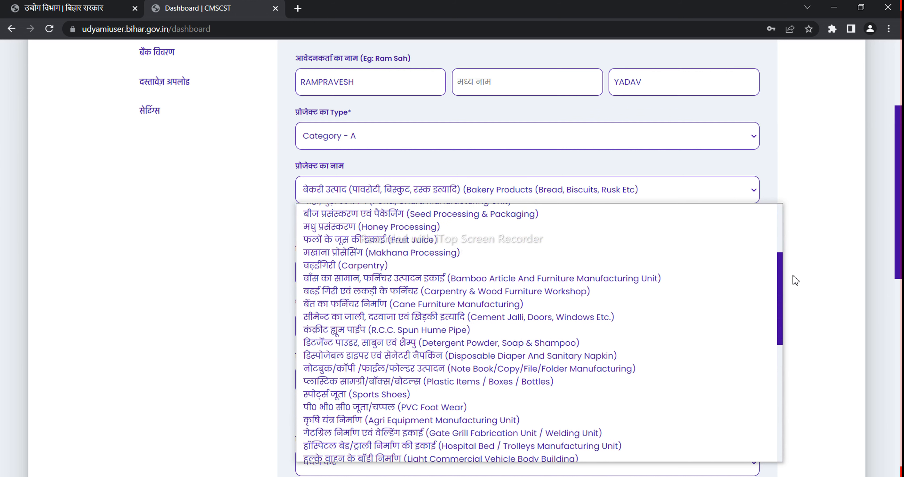
{"action": "left_click", "coordinate": [347, 238]}
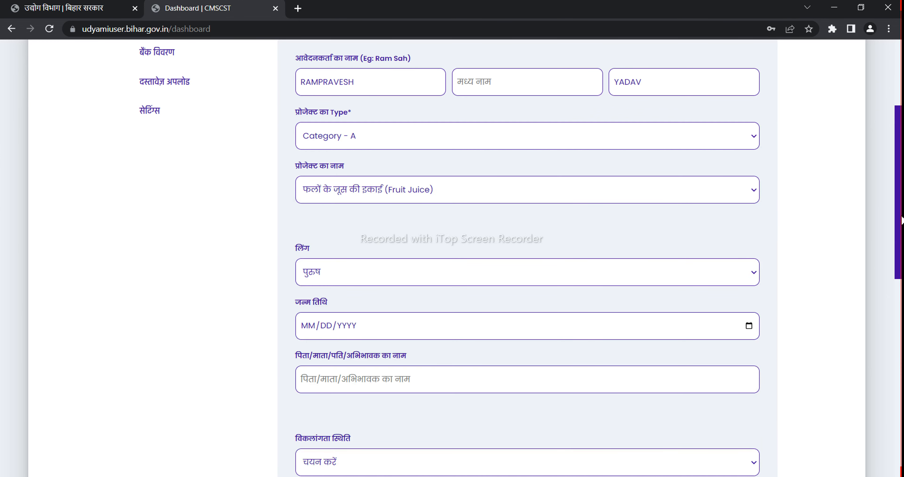
{"action": "scroll", "coordinate": [725, 192], "scroll_direction": "down", "scroll_amount": 4}
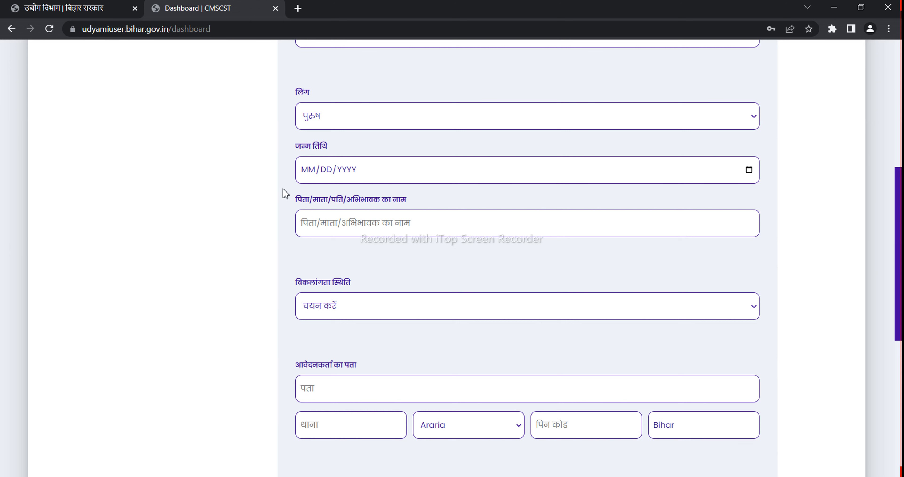
{"action": "left_click", "coordinate": [308, 175]}
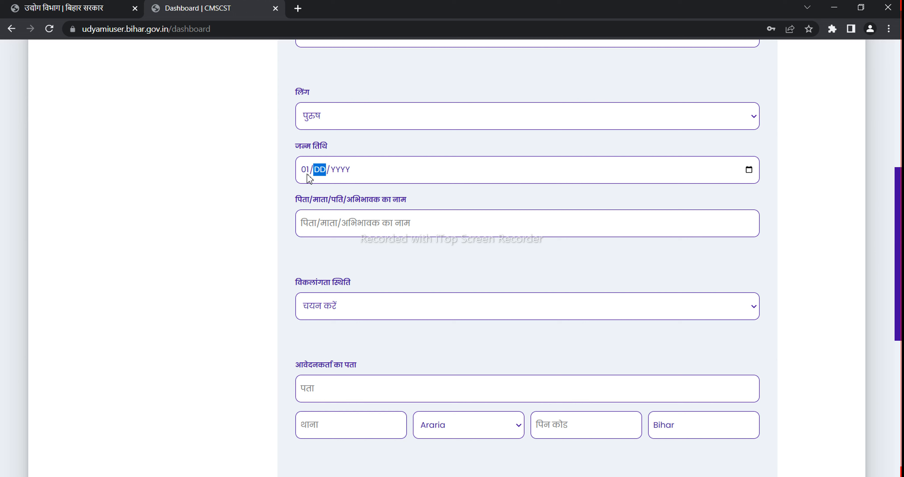
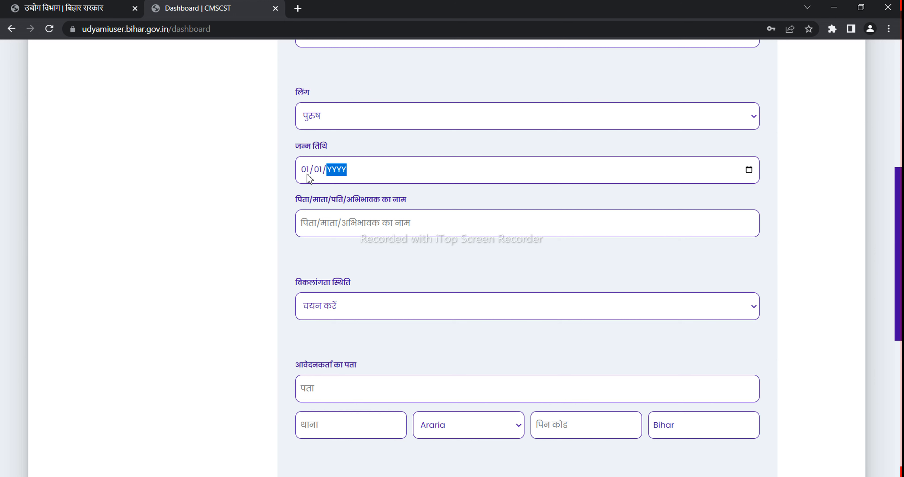
{"action": "left_click", "coordinate": [409, 226]}
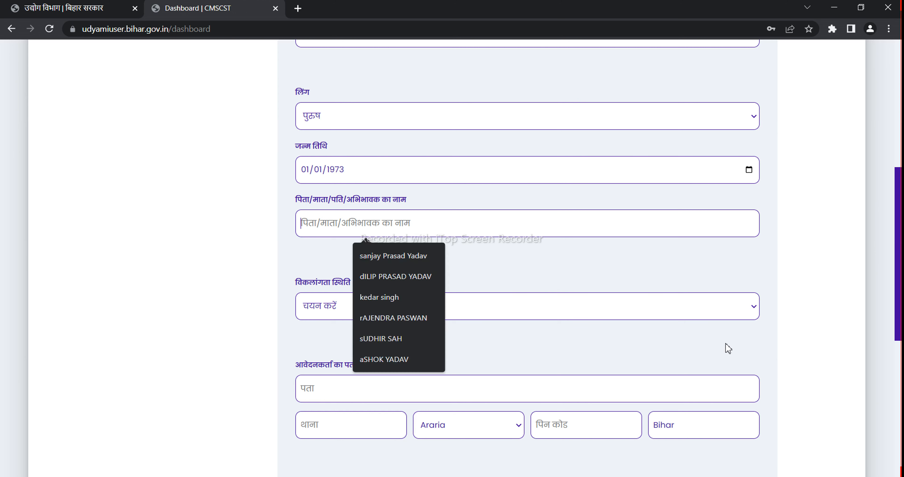
{"action": "scroll", "coordinate": [777, 469], "scroll_direction": "down", "scroll_amount": 3}
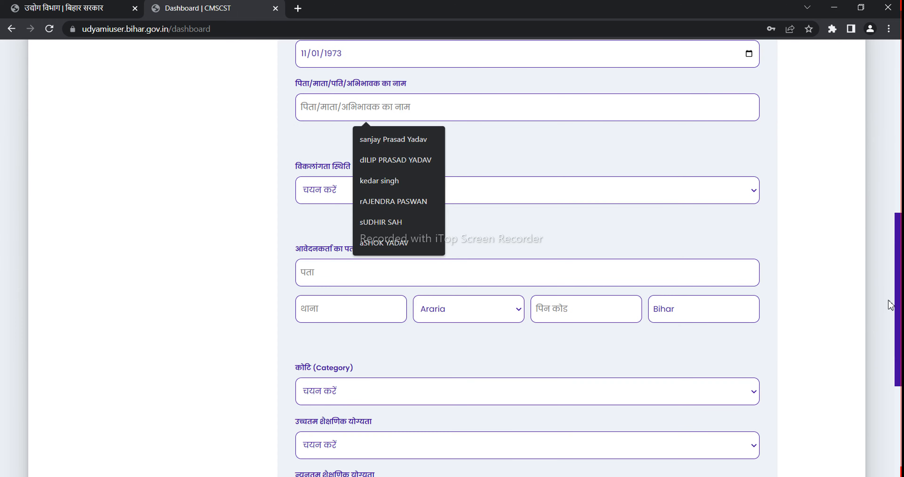
{"action": "mouse_move", "coordinate": [900, 277]}
{"action": "left_mouse_down"}
{"action": "mouse_move", "coordinate": [901, 224]}
{"action": "mouse_move", "coordinate": [901, 305]}
{"action": "mouse_move", "coordinate": [901, 272]}
{"action": "left_mouse_up"}
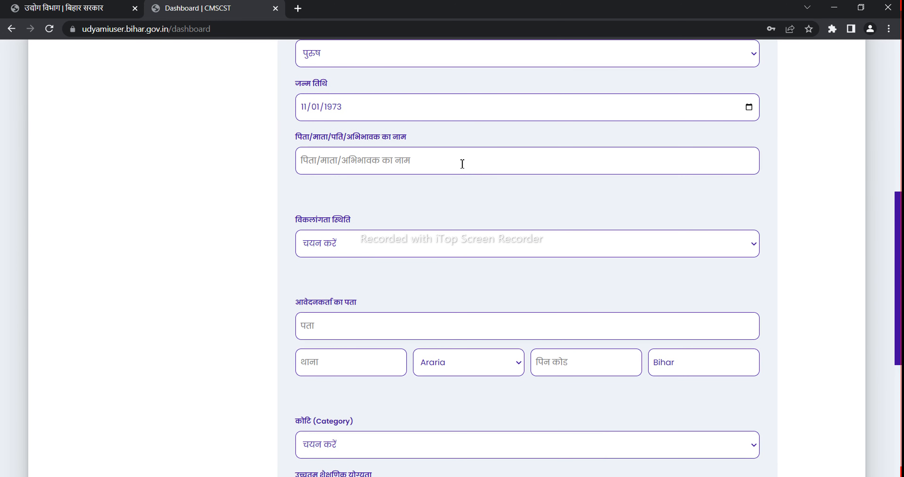
- Type the guardian's full name into the पिता/माता/पति/अभिभावक का नाम field
{"action": "left_click", "coordinate": [447, 162]}
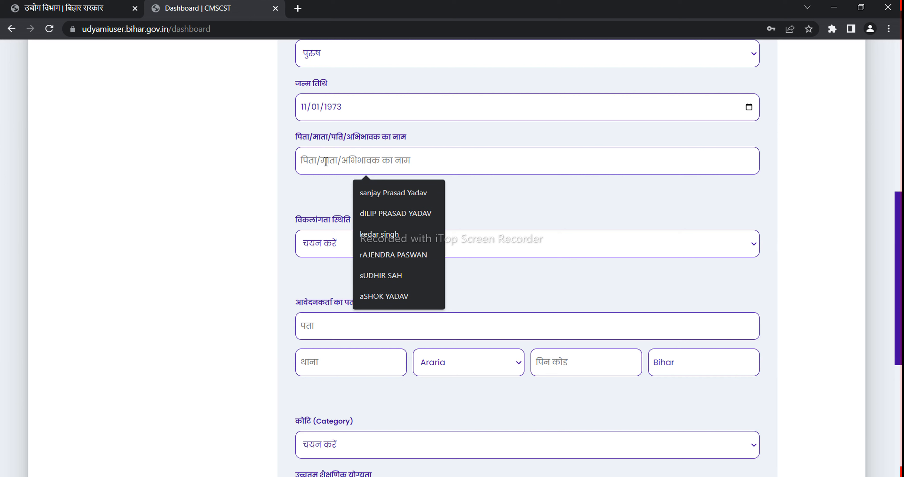
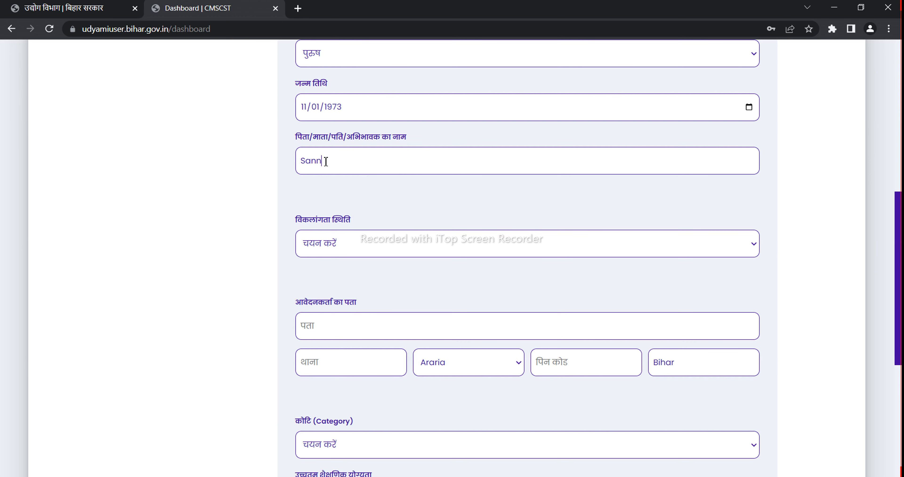
{"action": "left_click", "coordinate": [424, 244]}
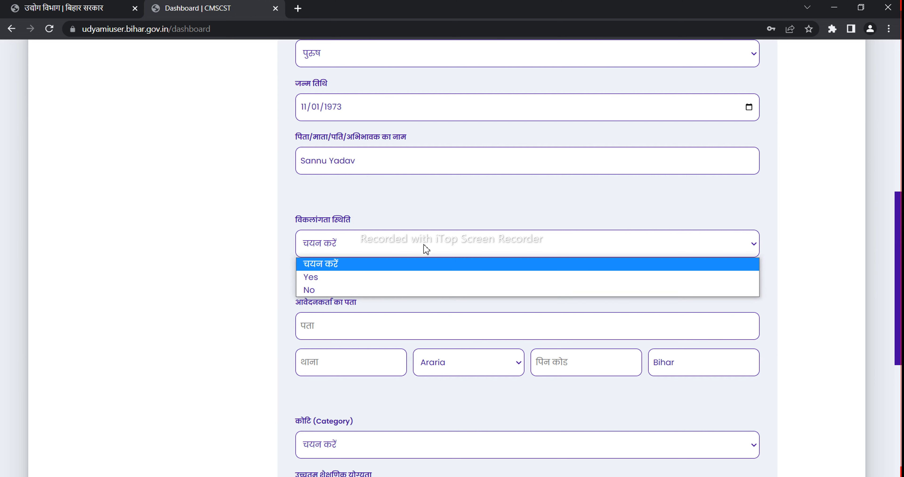
- Choose No for the विकलांगता स्थिति (disability status) dropdown
{"action": "left_click", "coordinate": [360, 277]}
{"action": "left_click", "coordinate": [375, 244]}
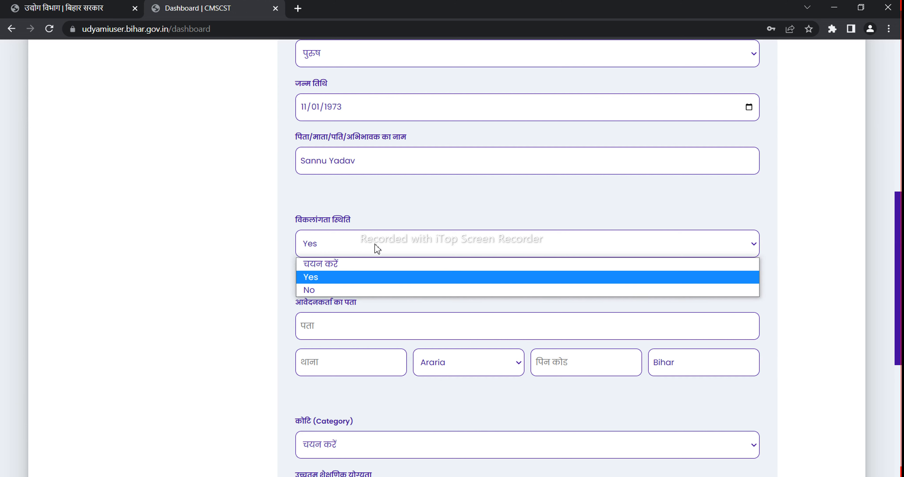
{"action": "left_click", "coordinate": [326, 289]}
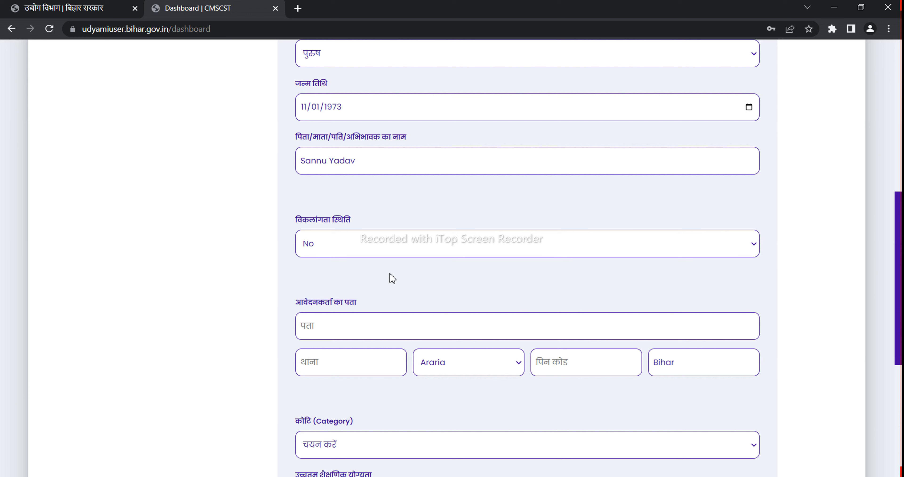
{"action": "left_click", "coordinate": [339, 250]}
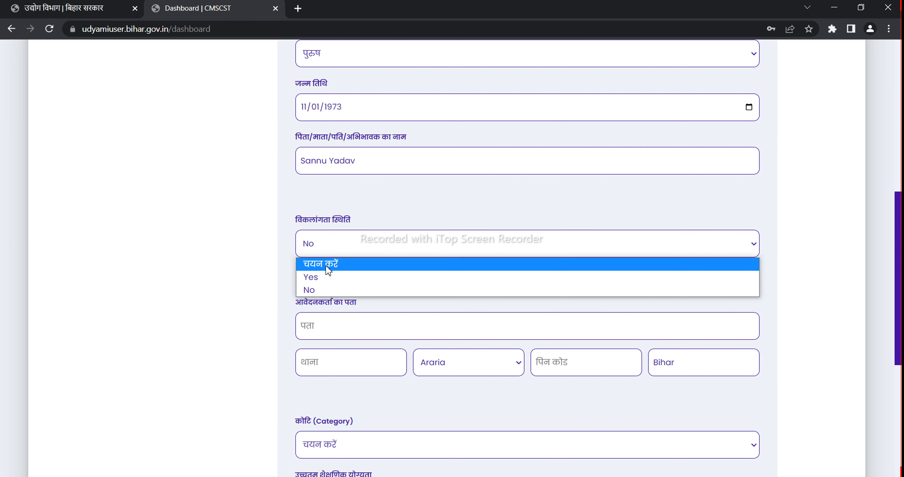
{"action": "left_click", "coordinate": [330, 291]}
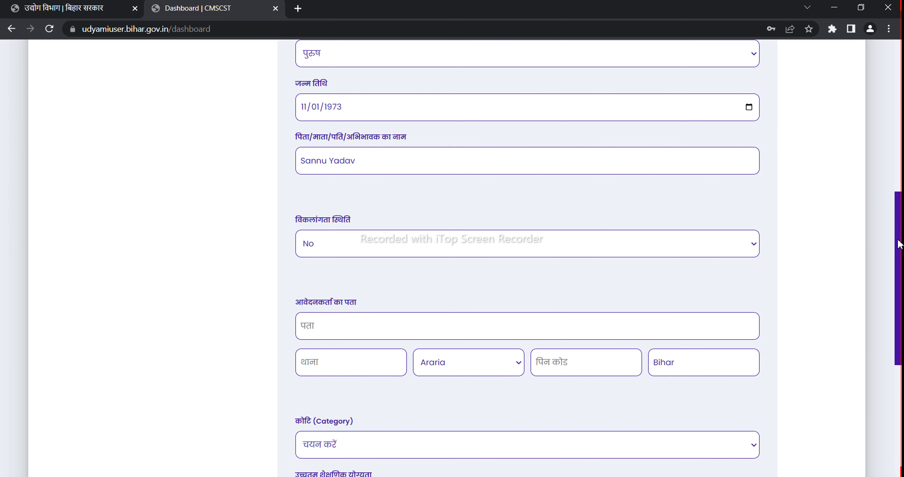
{"action": "left_click_drag", "start_coordinate": [899, 244], "coordinate": [898, 276]}
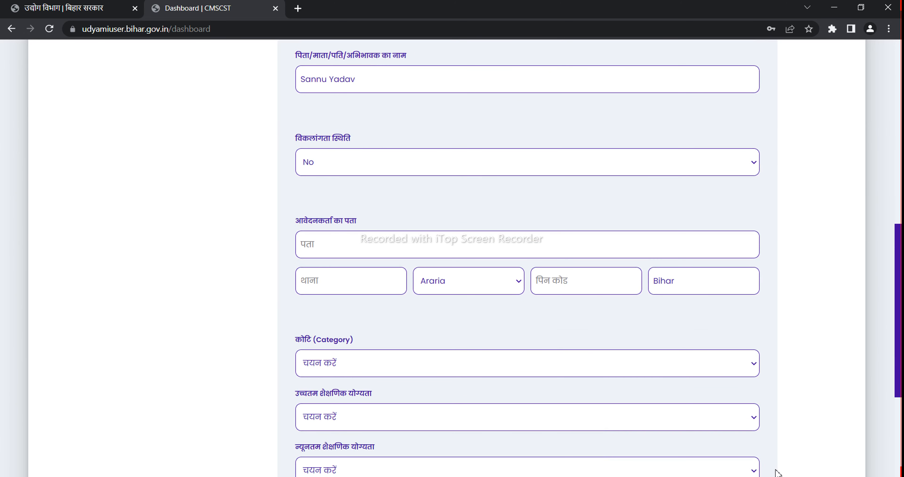
- Type the applicant's address line and police station (thana)
{"action": "left_click", "coordinate": [363, 239]}
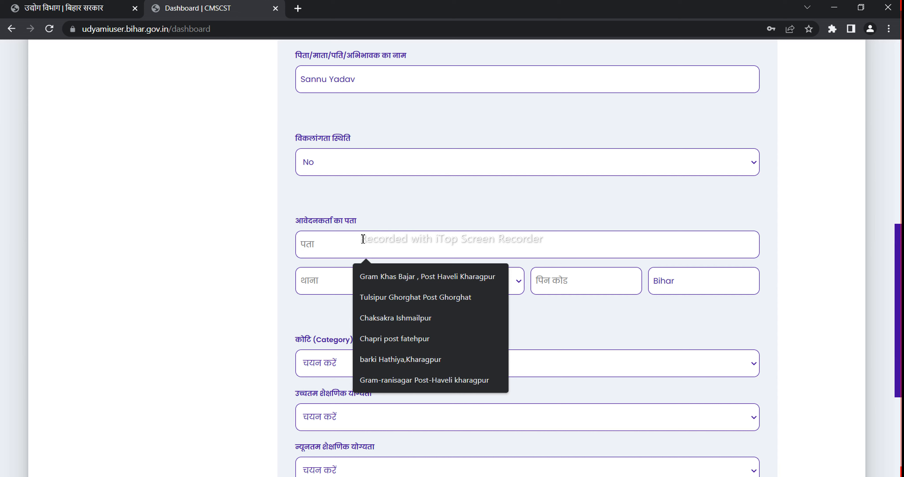
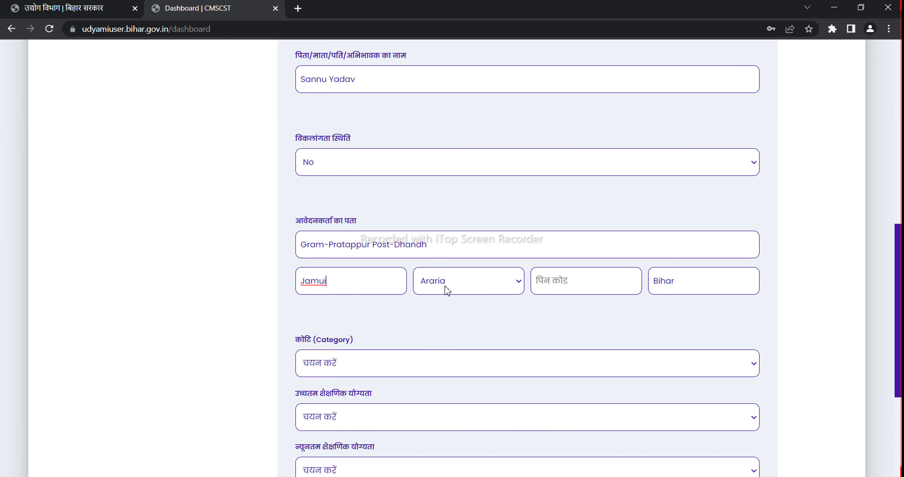
- Pick the applicant's district from the list and enter the PIN code
{"action": "left_click", "coordinate": [481, 287]}
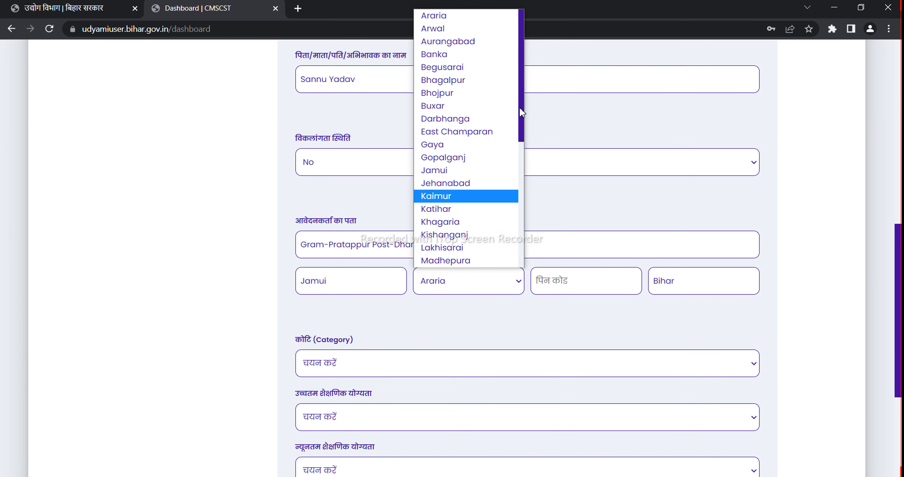
{"action": "left_click_drag", "start_coordinate": [522, 112], "coordinate": [520, 86]}
{"action": "left_click", "coordinate": [468, 171]}
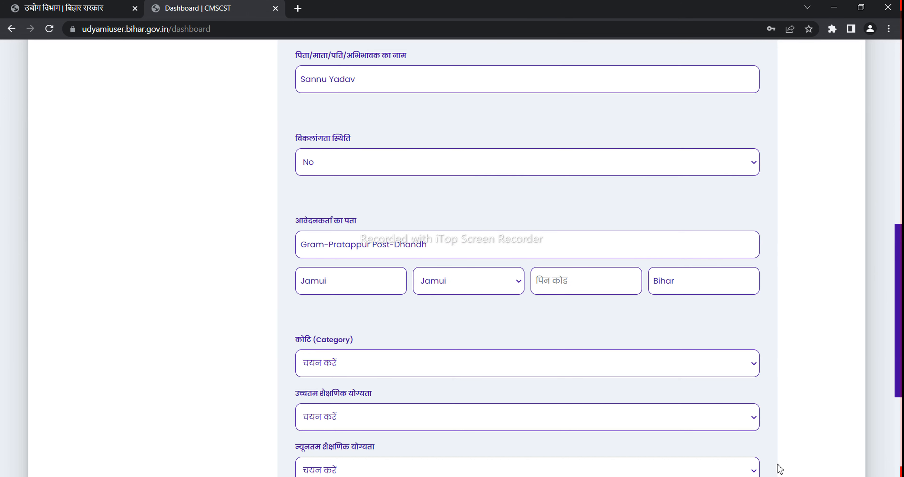
{"action": "left_click", "coordinate": [605, 289]}
{"action": "type", "text": "811307"}
{"action": "left_click_drag", "start_coordinate": [900, 268], "coordinate": [898, 334]}
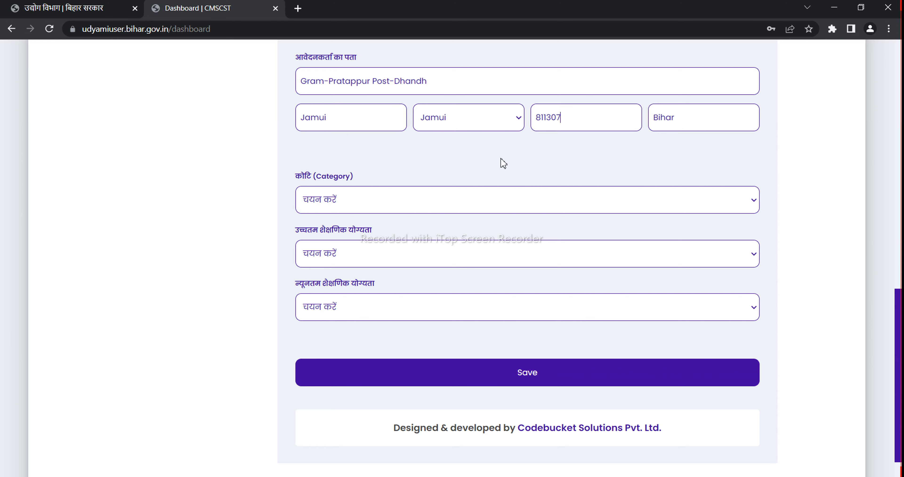
- Set category to OBC and both highest and minimum qualification to इंटरमीडिएट
{"action": "left_click", "coordinate": [358, 205]}
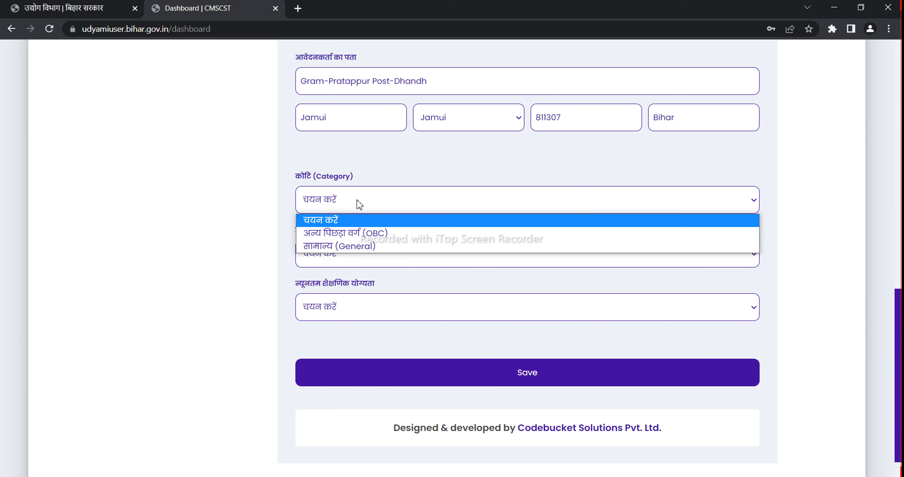
{"action": "left_click", "coordinate": [383, 234]}
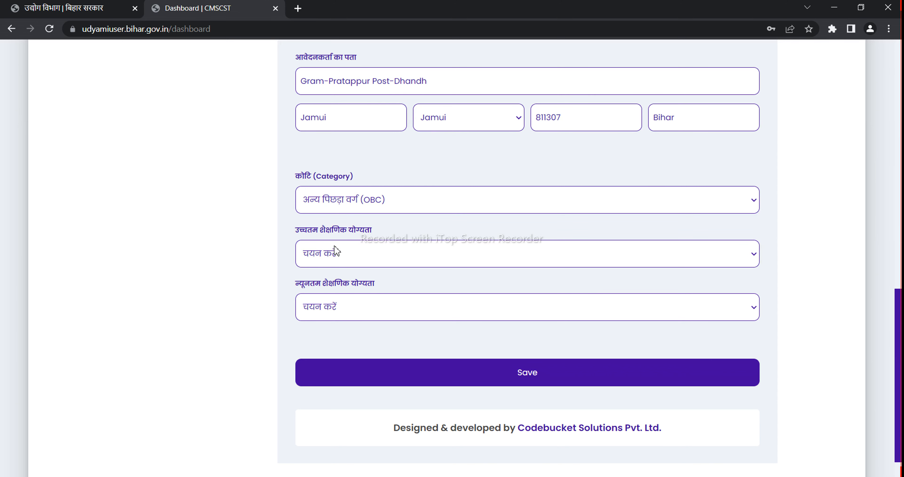
{"action": "left_click", "coordinate": [345, 257]}
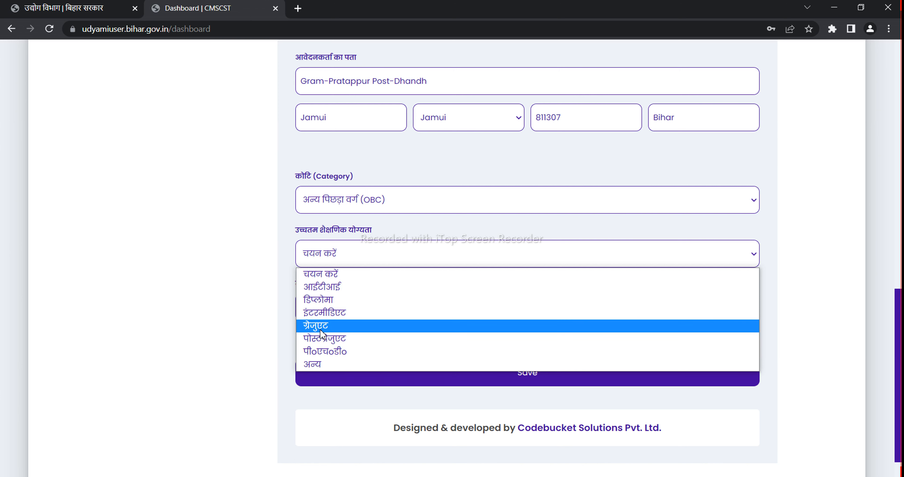
{"action": "left_click", "coordinate": [337, 314]}
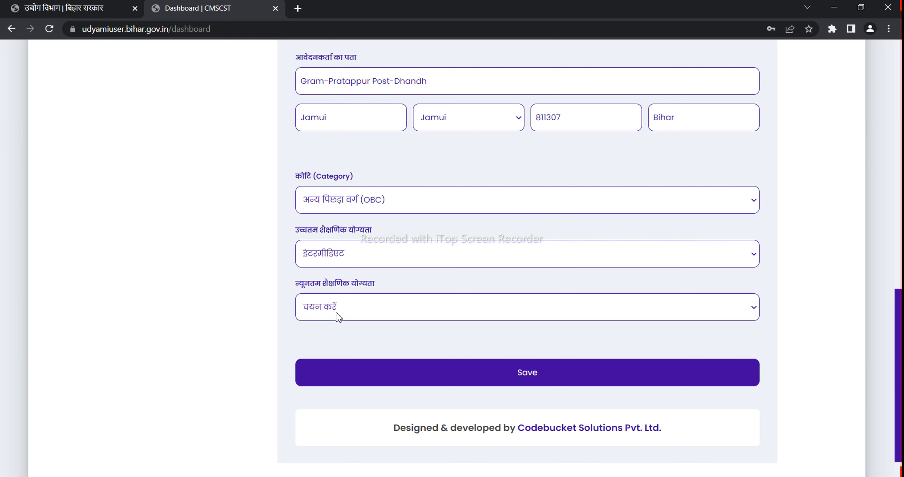
{"action": "left_click", "coordinate": [363, 308]}
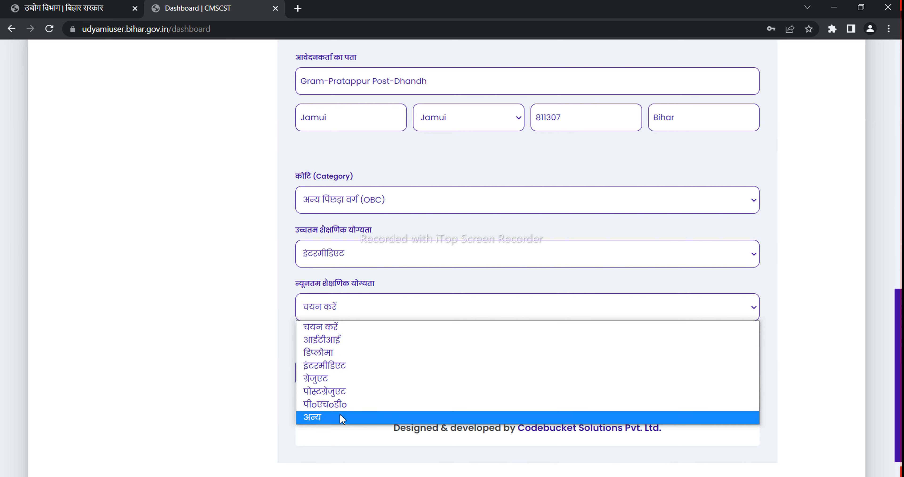
{"action": "left_click", "coordinate": [348, 366]}
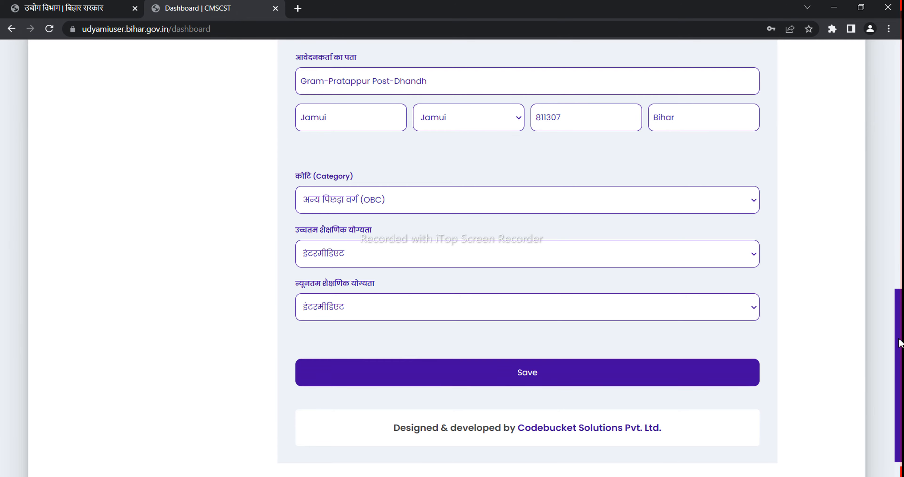
{"action": "left_click_drag", "start_coordinate": [897, 319], "coordinate": [894, 364]}
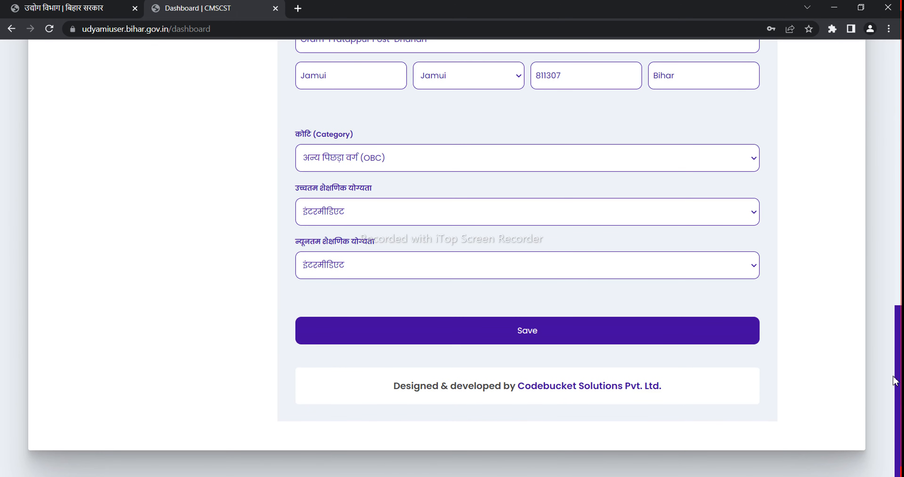
- Save the personal details and add the Matric 10th record (BSEB PATNA, 1990)
{"action": "left_click", "coordinate": [502, 345]}
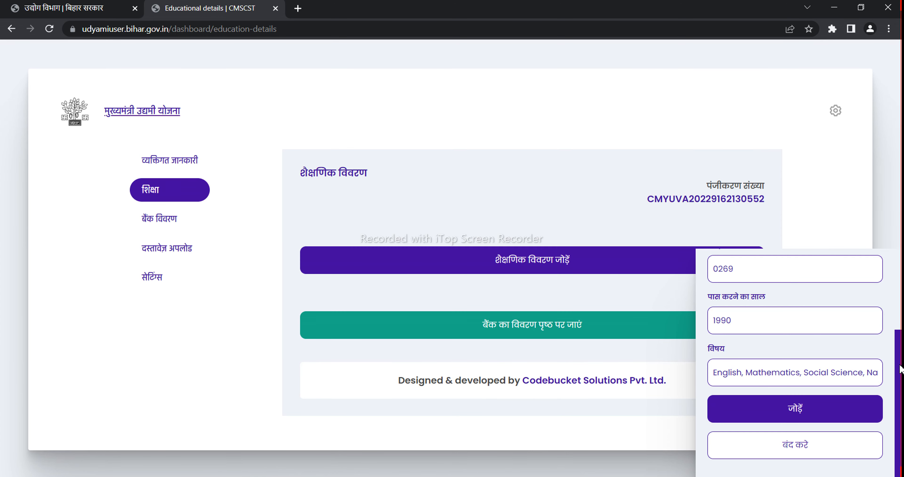
{"action": "scroll", "coordinate": [899, 369], "scroll_direction": "up", "scroll_amount": 3}
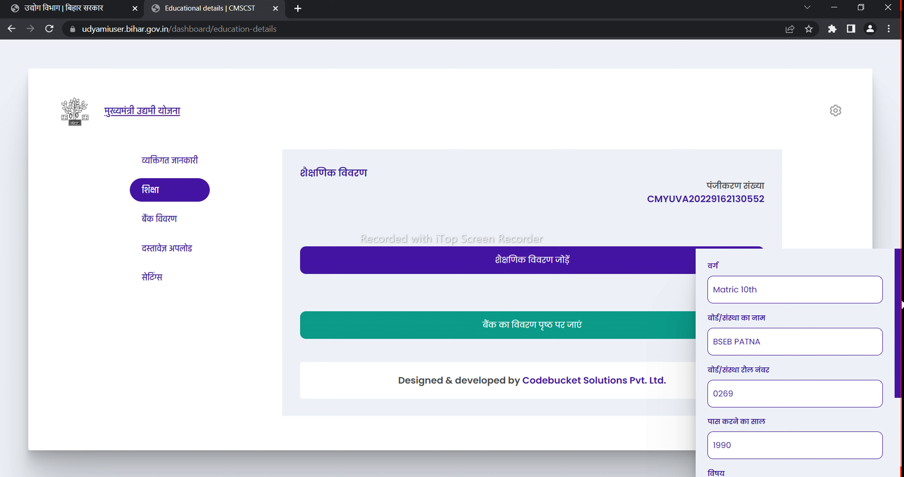
{"action": "left_click_drag", "start_coordinate": [899, 283], "coordinate": [889, 346]}
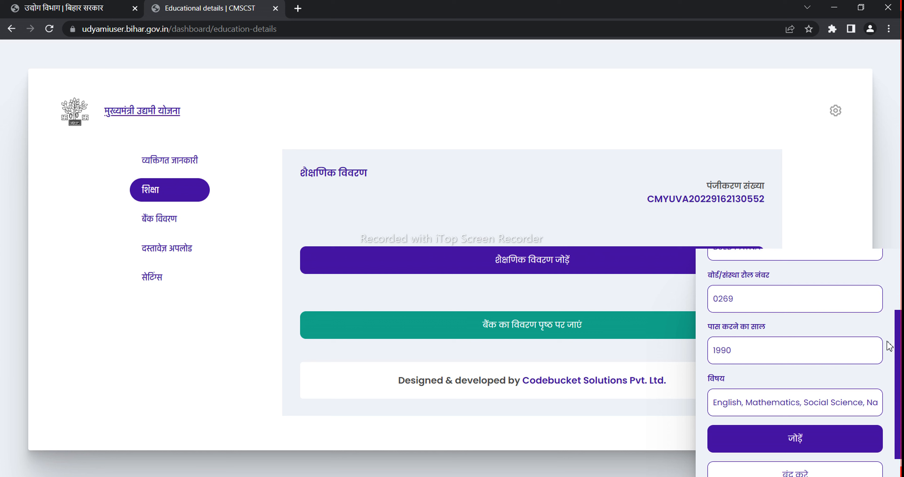
{"action": "left_click_drag", "start_coordinate": [889, 346], "coordinate": [892, 366]}
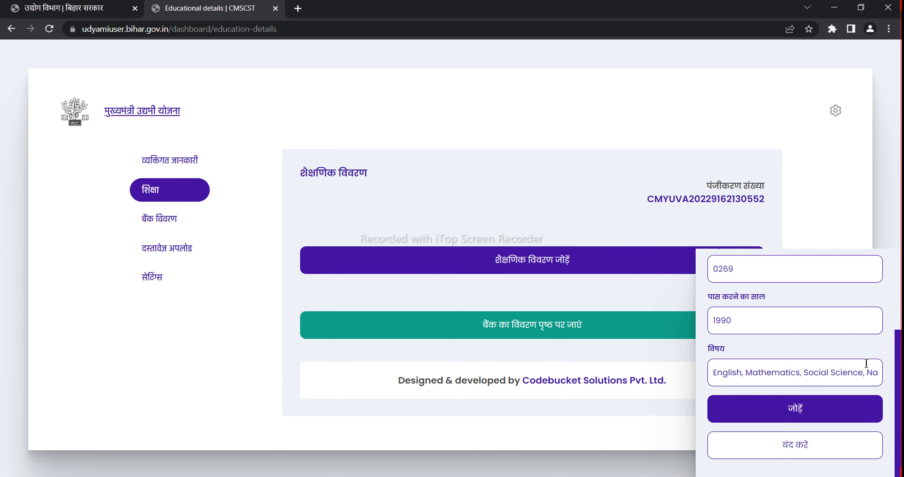
{"action": "left_click", "coordinate": [821, 411]}
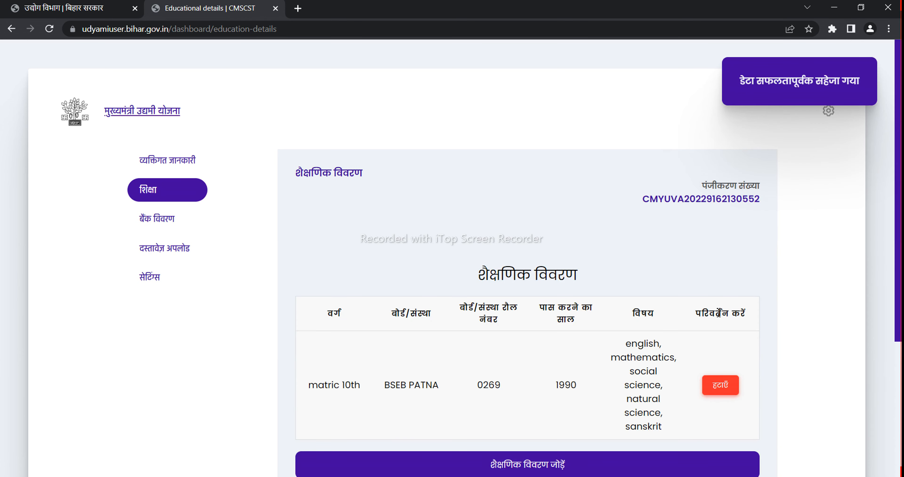
{"action": "scroll", "coordinate": [899, 159], "scroll_direction": "down", "scroll_amount": 5}
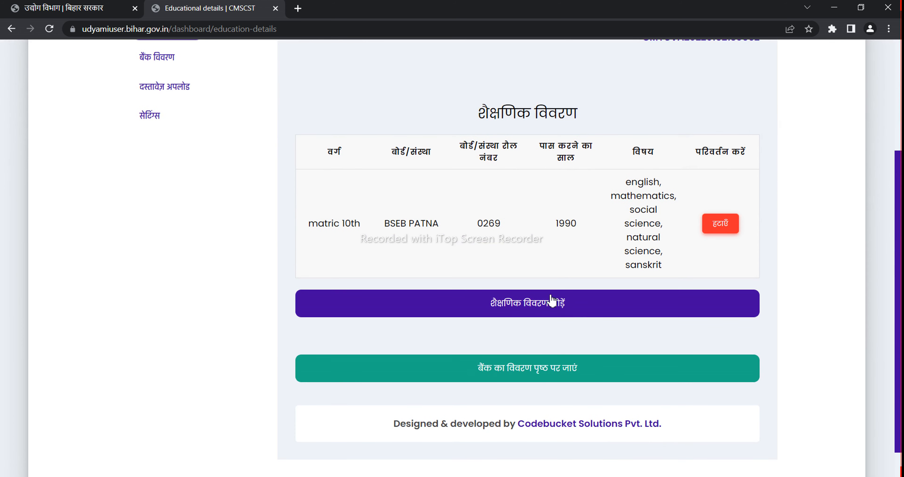
- Start a new education entry with class INTERMEDIATE 12th and board BSEB PATNA
{"action": "left_click", "coordinate": [552, 298]}
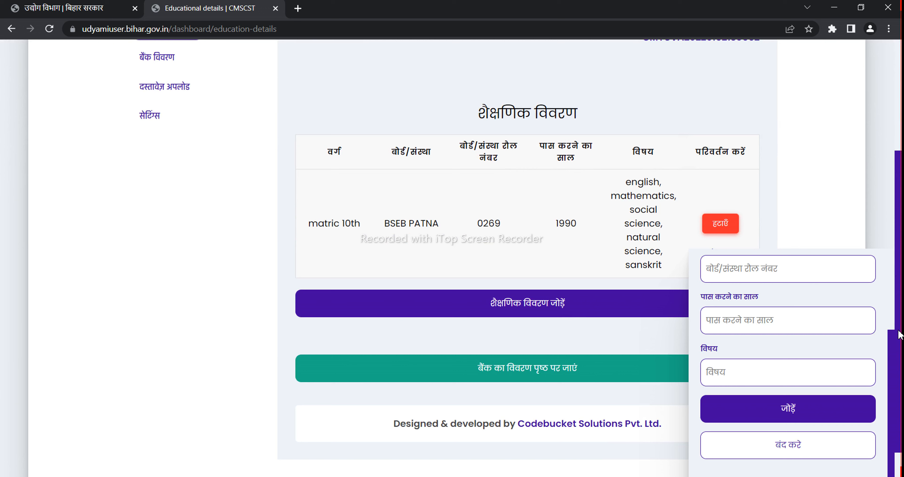
{"action": "scroll", "coordinate": [891, 351], "scroll_direction": "up", "scroll_amount": 4}
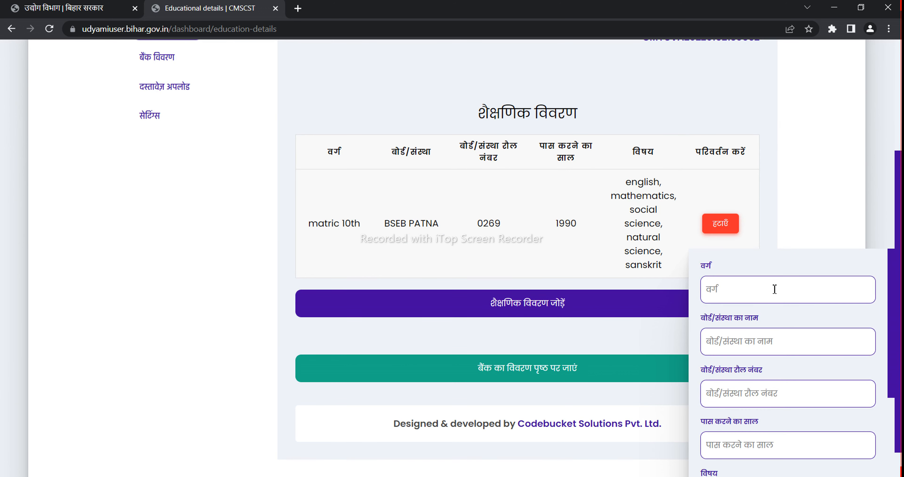
{"action": "left_click", "coordinate": [767, 292]}
{"action": "left_click", "coordinate": [789, 319]}
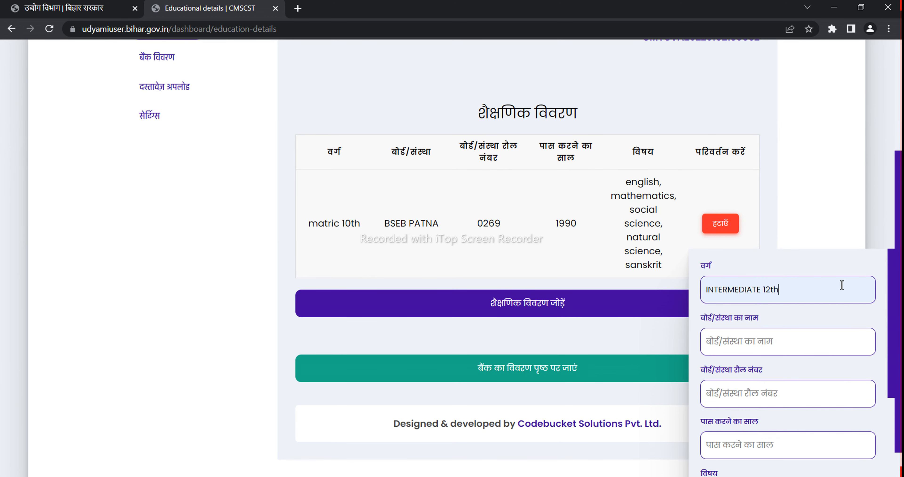
{"action": "left_click", "coordinate": [844, 284]}
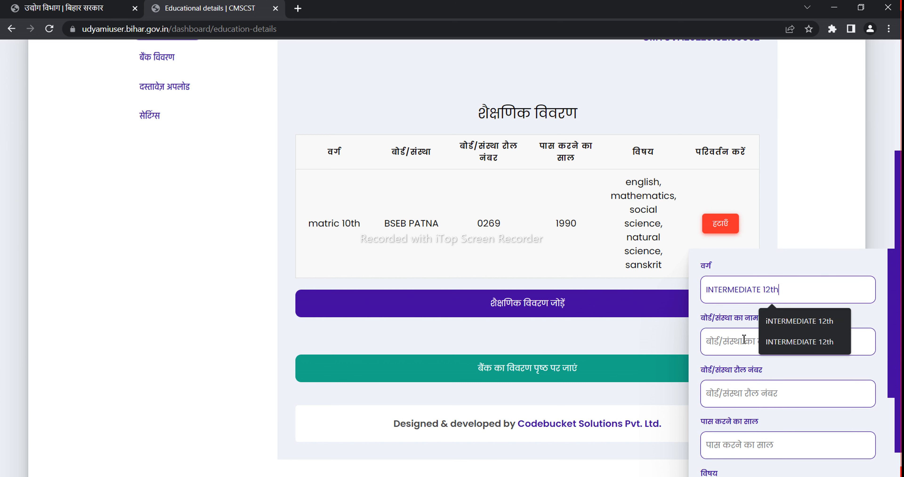
{"action": "left_click", "coordinate": [754, 342]}
{"action": "left_click", "coordinate": [800, 211]}
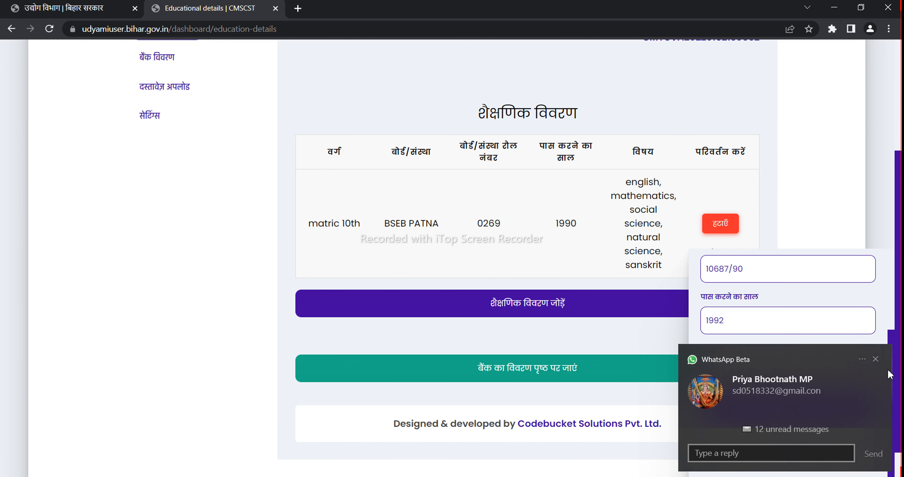
- Dismiss the WhatsApp popups and add the INTERMEDIATE 12th record (1992) to the table
{"action": "left_click", "coordinate": [876, 359]}
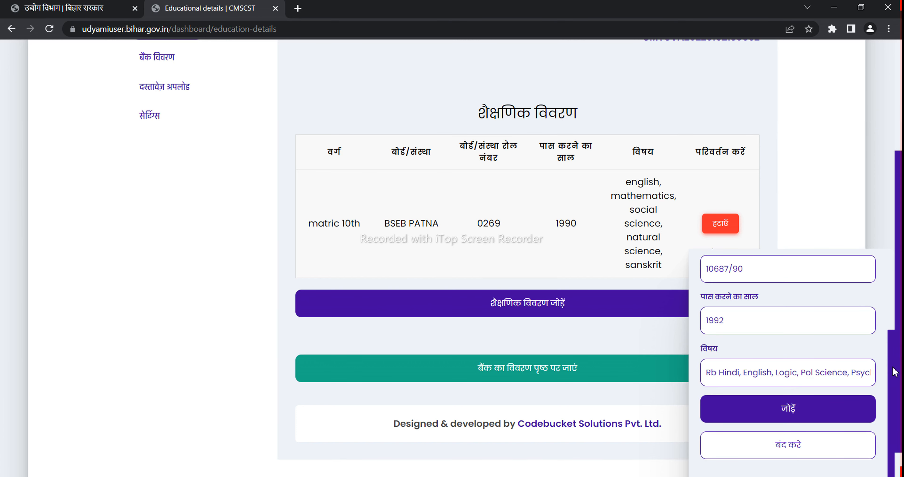
{"action": "left_click_drag", "start_coordinate": [894, 347], "coordinate": [895, 264]}
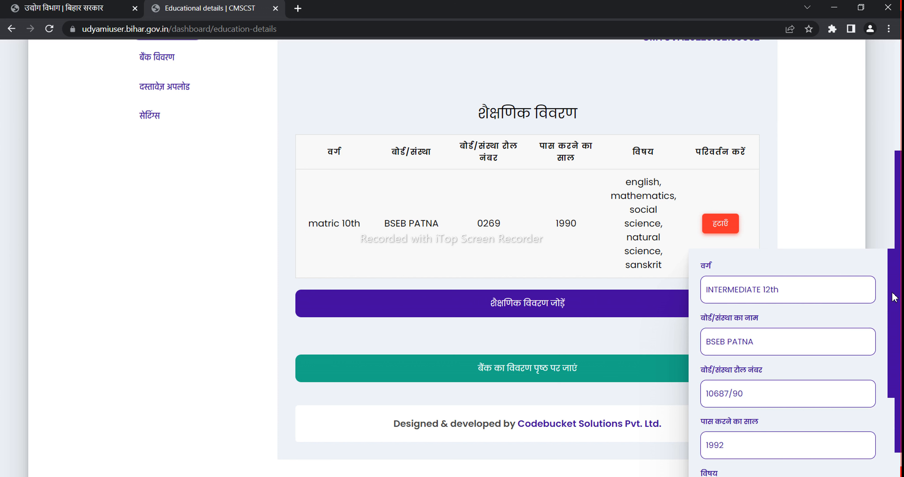
{"action": "left_click_drag", "start_coordinate": [892, 293], "coordinate": [887, 323]}
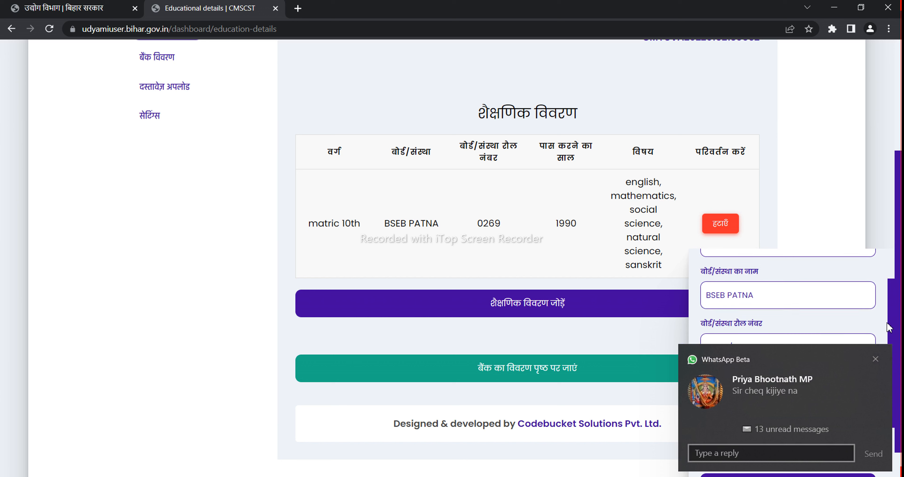
{"action": "left_click", "coordinate": [876, 359]}
{"action": "left_click", "coordinate": [876, 360]}
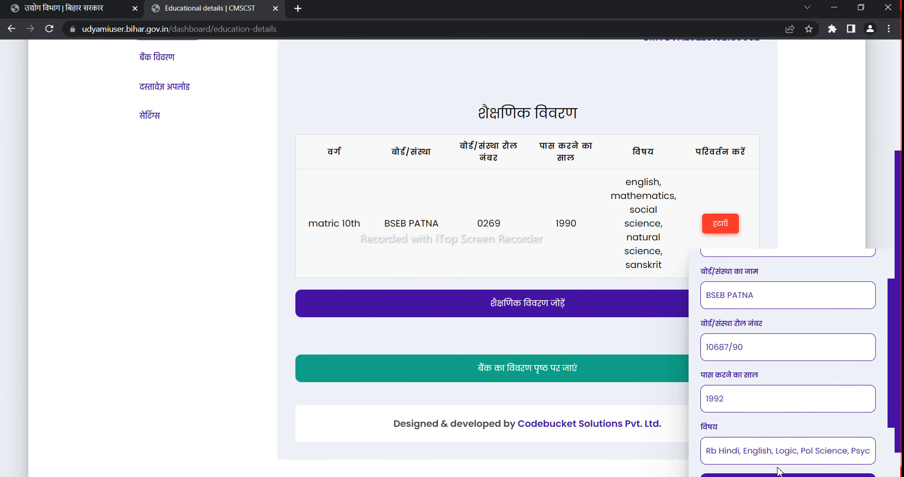
{"action": "left_click_drag", "start_coordinate": [892, 330], "coordinate": [889, 374]}
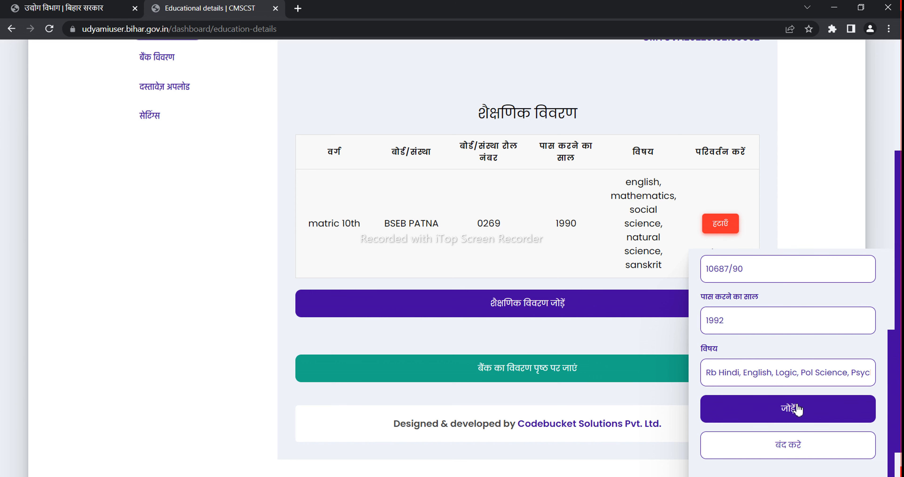
{"action": "left_click", "coordinate": [811, 409]}
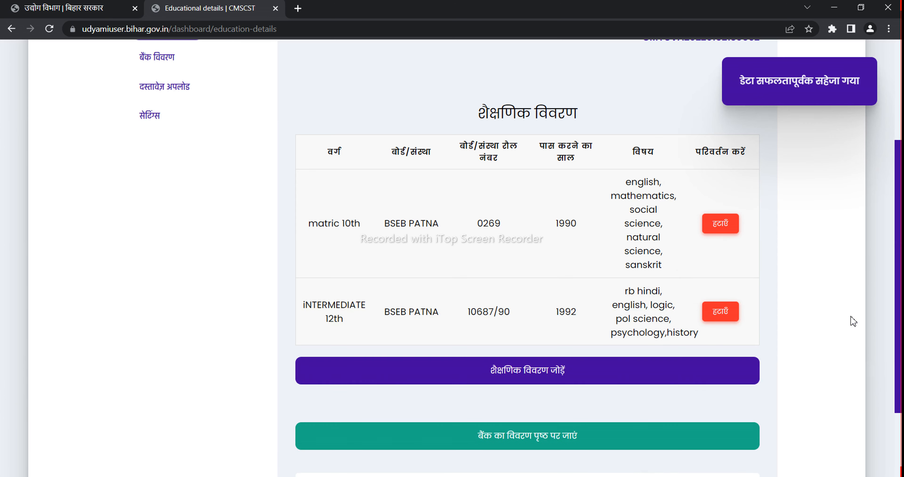
{"action": "scroll", "coordinate": [901, 213], "scroll_direction": "down", "scroll_amount": 3}
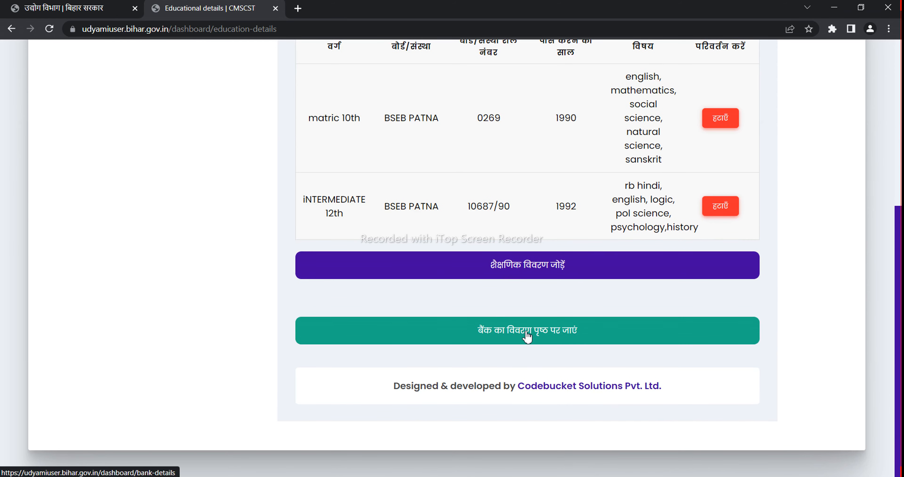
- On the bank details page, enter 'India Post Payments Bank' as the bank name
{"action": "left_click", "coordinate": [527, 333]}
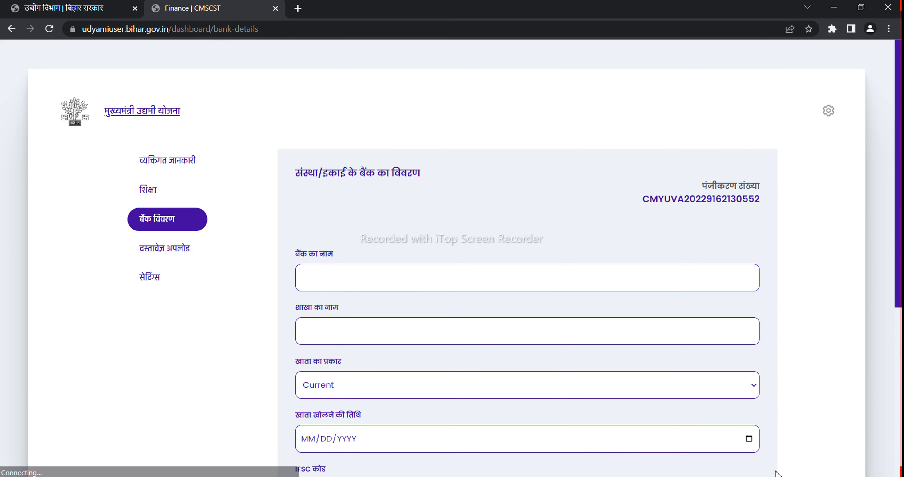
{"action": "scroll", "coordinate": [779, 472], "scroll_direction": "down", "scroll_amount": 5}
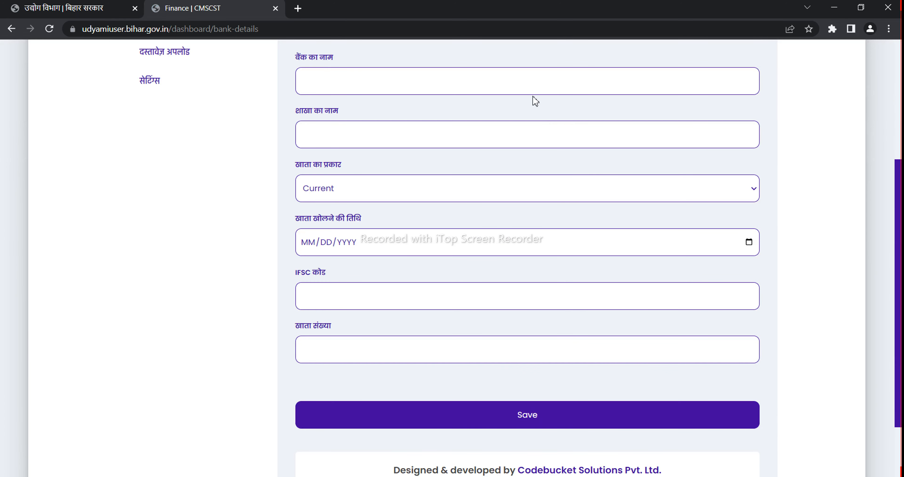
{"action": "left_click", "coordinate": [530, 86]}
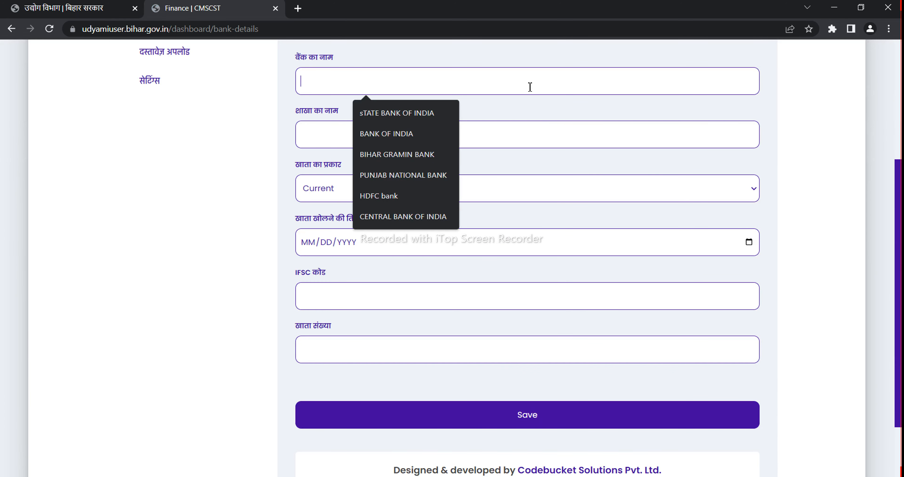
{"action": "type", "text": "India"}
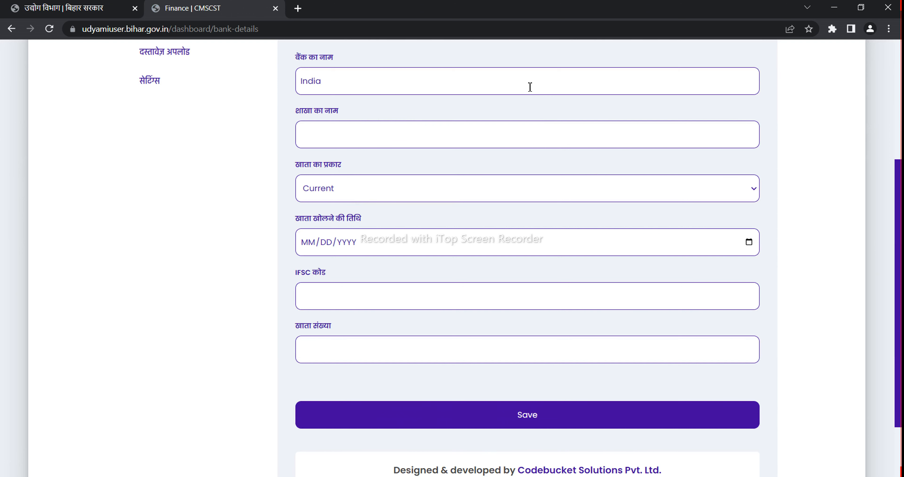
{"action": "type", "text": " Post Payment Bank"}
{"action": "left_click", "coordinate": [381, 85]}
{"action": "type", "text": "s"}
{"action": "left_click", "coordinate": [384, 128]}
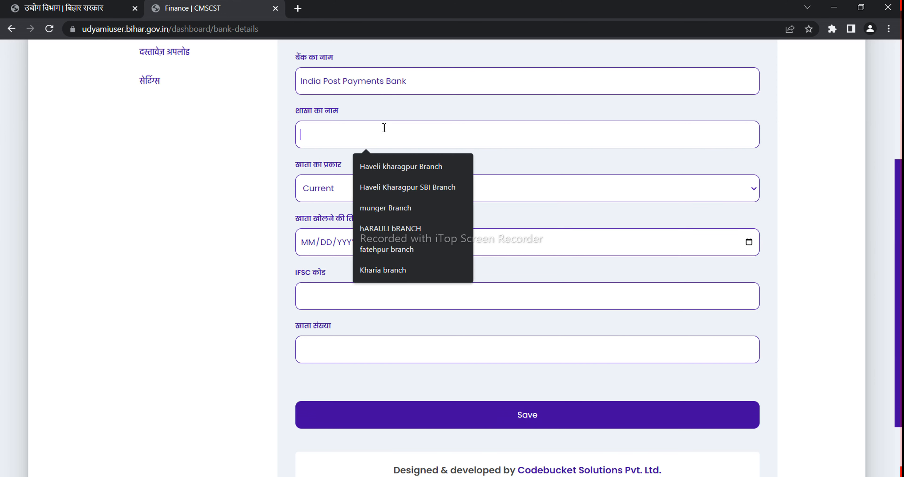
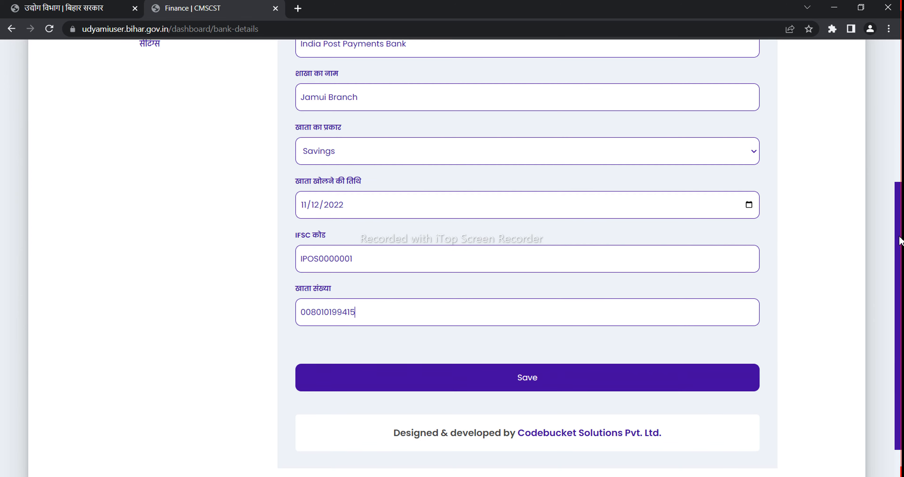
- Scroll over the bank details form to review the entered bank, branch, account and IFSC values
{"action": "scroll", "coordinate": [899, 233], "scroll_direction": "up", "scroll_amount": 5}
{"action": "scroll", "coordinate": [898, 227], "scroll_direction": "down", "scroll_amount": 4}
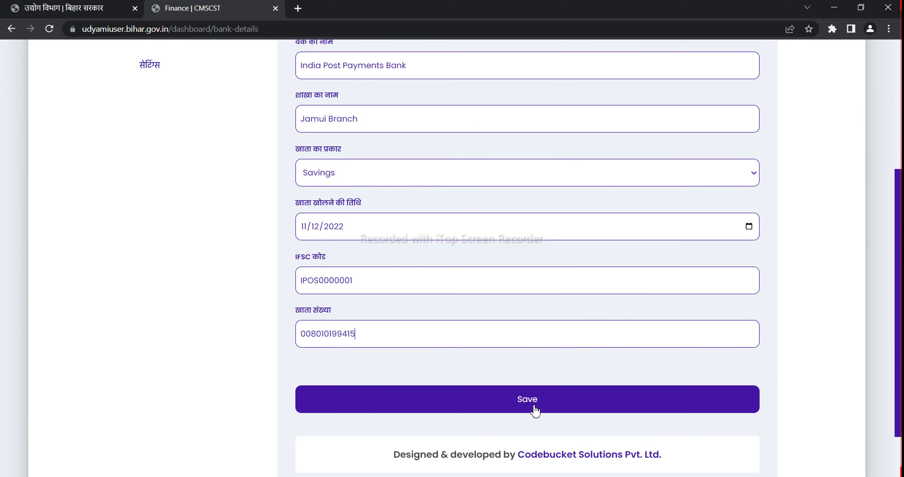
- Save the bank details and upload caste-min (19).jpg as the caste certificate
{"action": "left_click", "coordinate": [535, 409]}
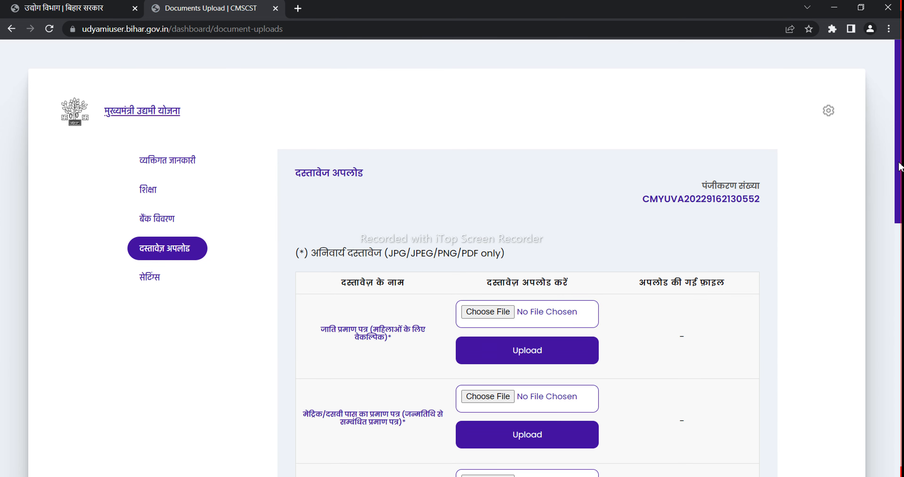
{"action": "left_click_drag", "start_coordinate": [900, 125], "coordinate": [896, 222]}
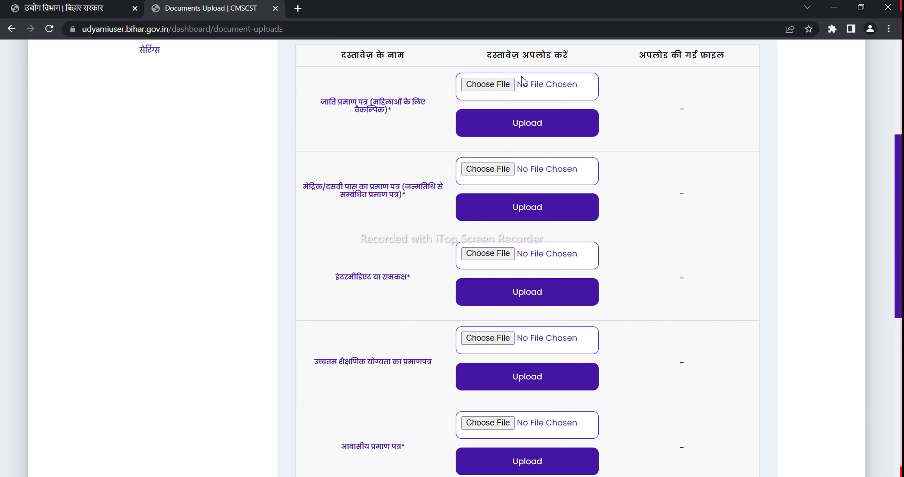
{"action": "left_click", "coordinate": [495, 85]}
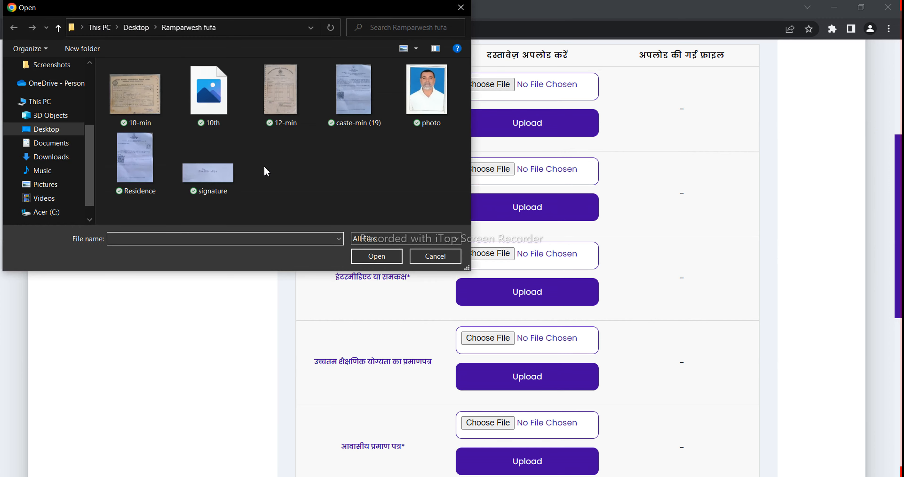
{"action": "left_click", "coordinate": [357, 102]}
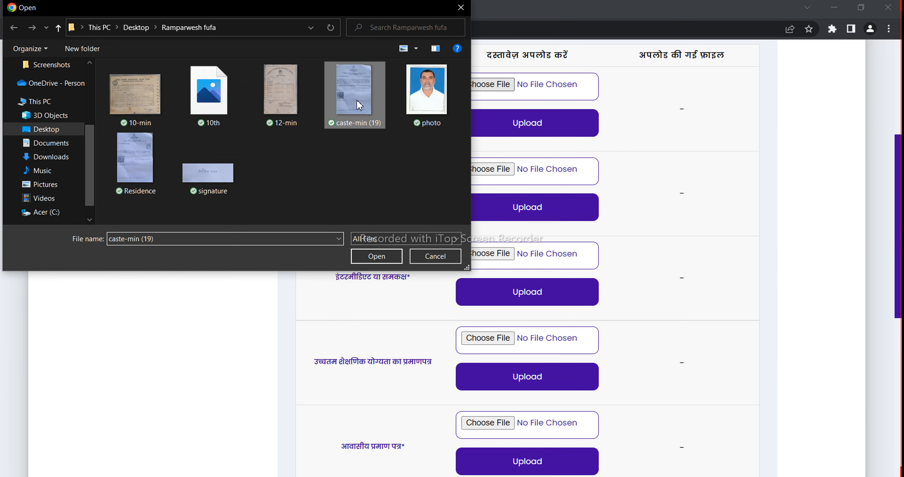
{"action": "left_click", "coordinate": [364, 258]}
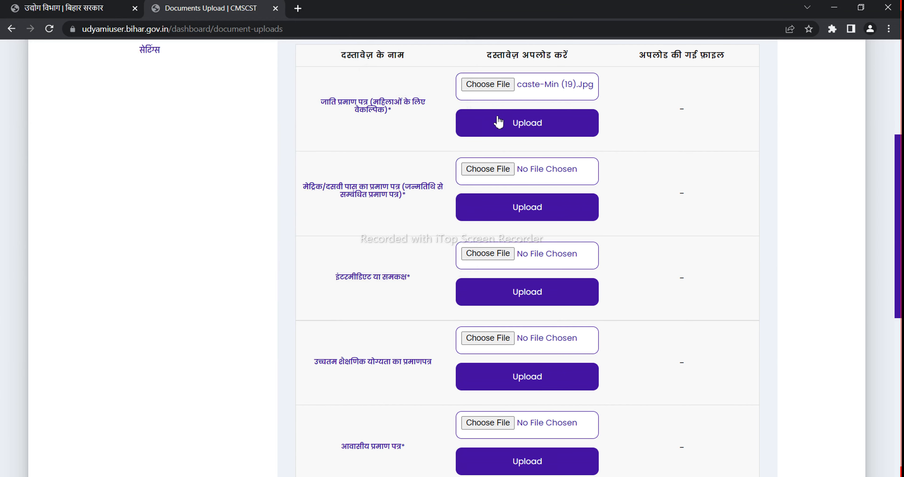
{"action": "left_click", "coordinate": [522, 131]}
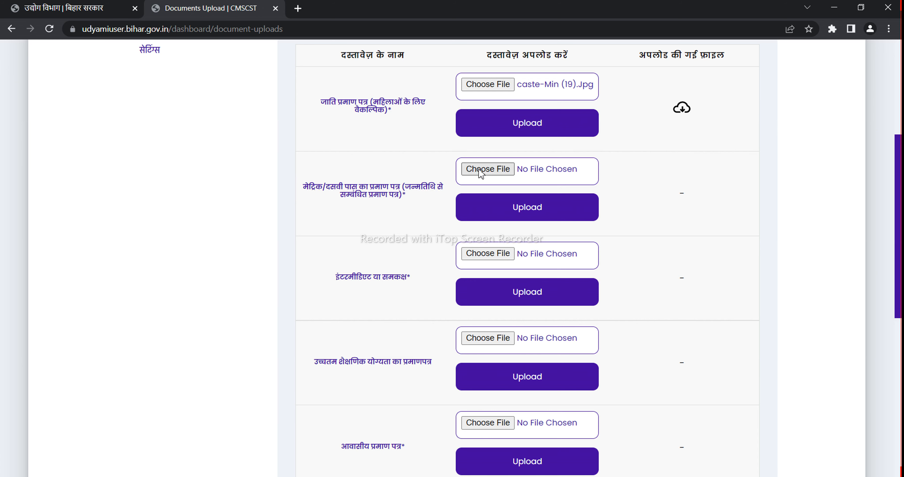
- Upload 10th.jpg and 12-min.jpg as the matriculation and intermediate certificates
{"action": "left_click", "coordinate": [487, 171]}
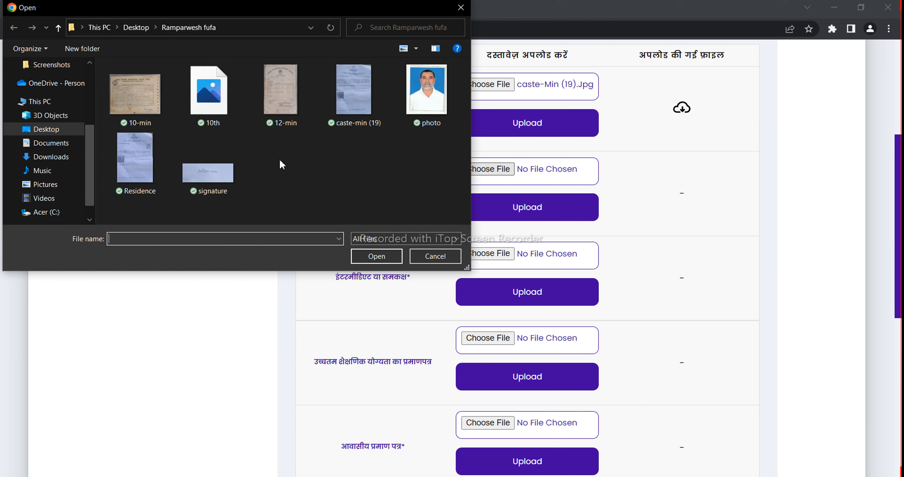
{"action": "left_click", "coordinate": [214, 112]}
{"action": "left_click", "coordinate": [377, 256]}
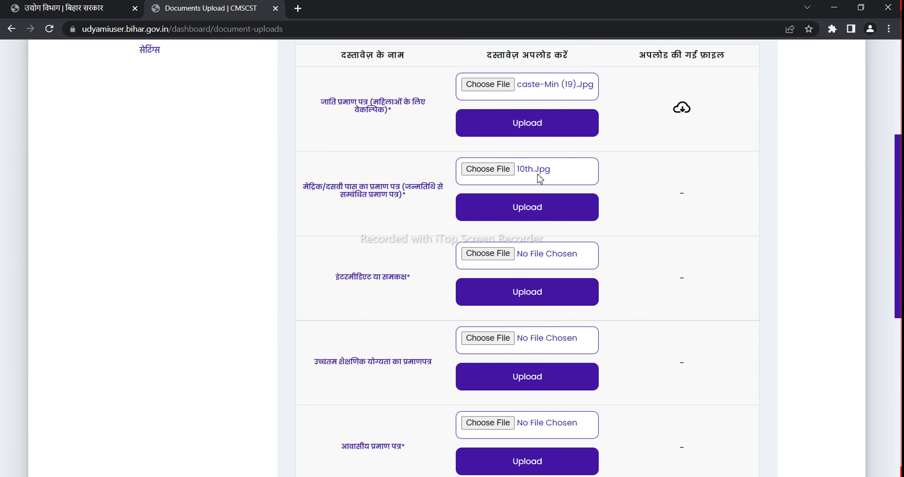
{"action": "left_click", "coordinate": [536, 213]}
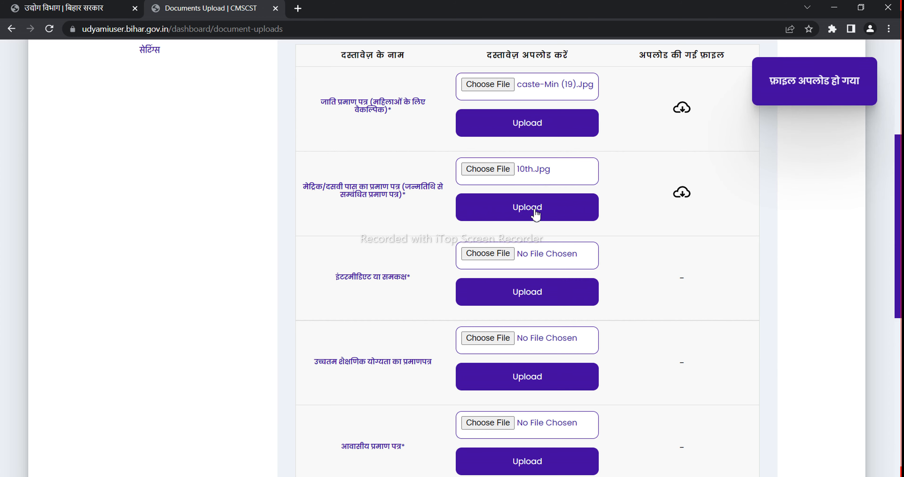
{"action": "left_click", "coordinate": [489, 252]}
{"action": "left_click", "coordinate": [276, 104]}
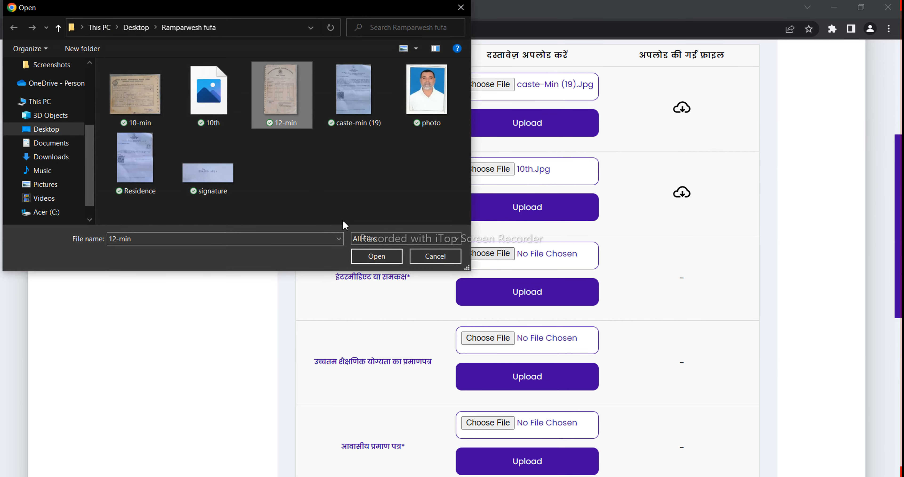
{"action": "left_click", "coordinate": [361, 256]}
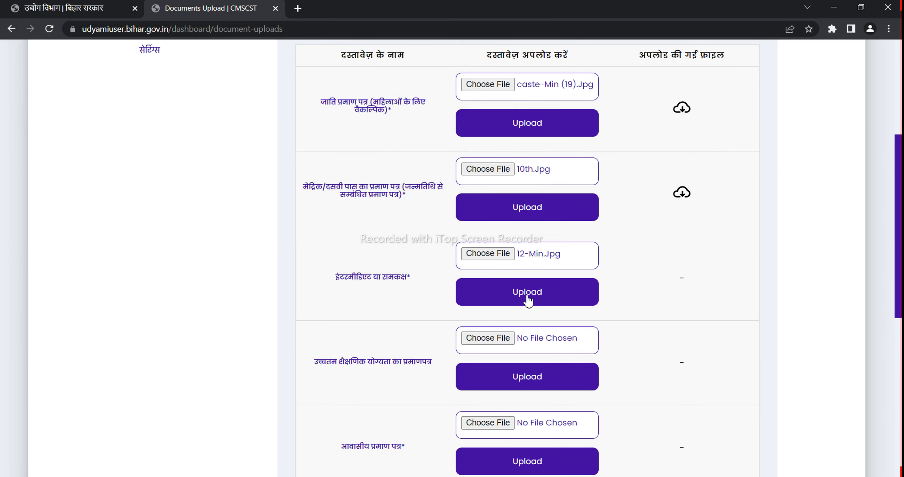
{"action": "left_click", "coordinate": [528, 298]}
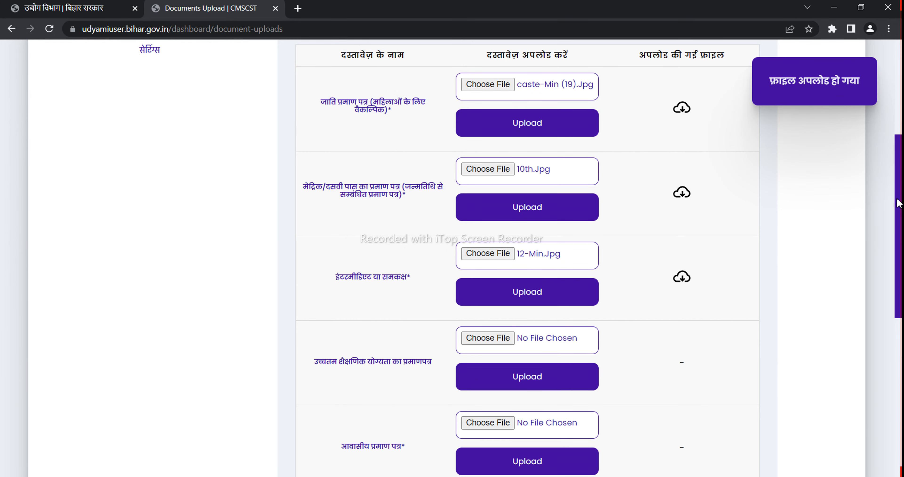
- Upload Residence.jpg as the residence certificate
{"action": "left_click_drag", "start_coordinate": [897, 202], "coordinate": [897, 320]}
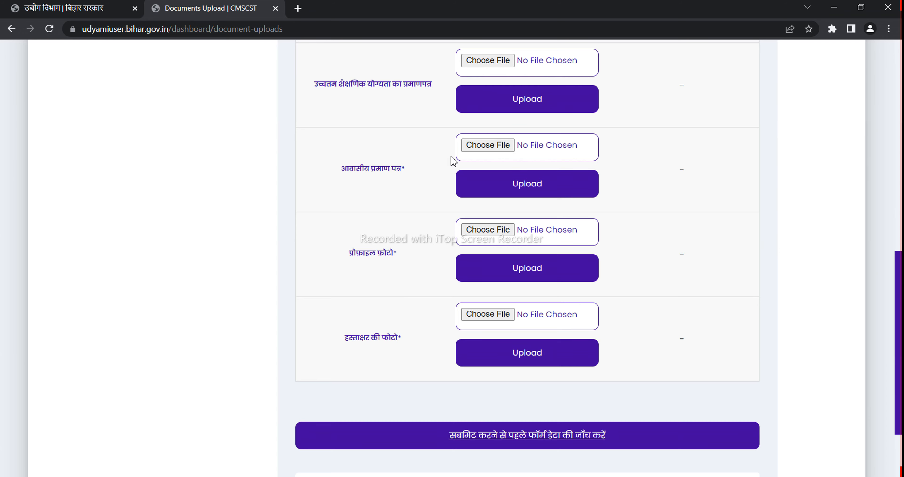
{"action": "left_click", "coordinate": [488, 145]}
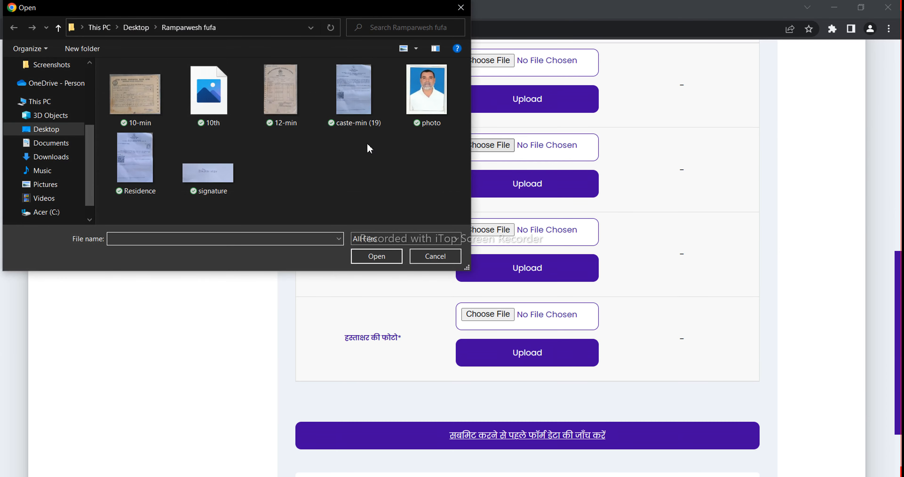
{"action": "left_click", "coordinate": [134, 165]}
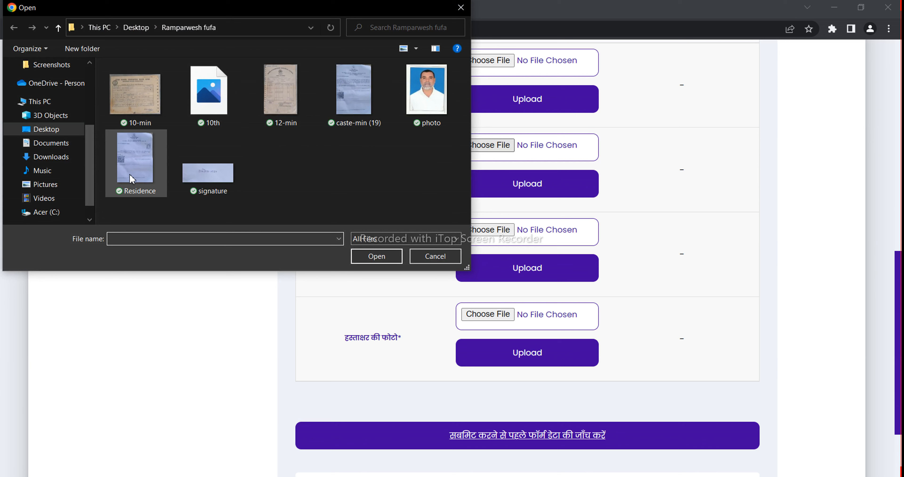
{"action": "left_click", "coordinate": [375, 257]}
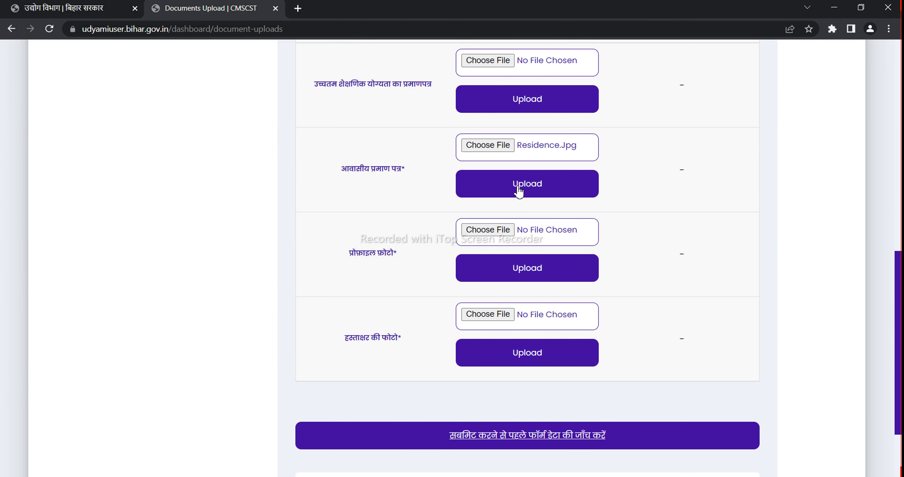
{"action": "left_click", "coordinate": [519, 191]}
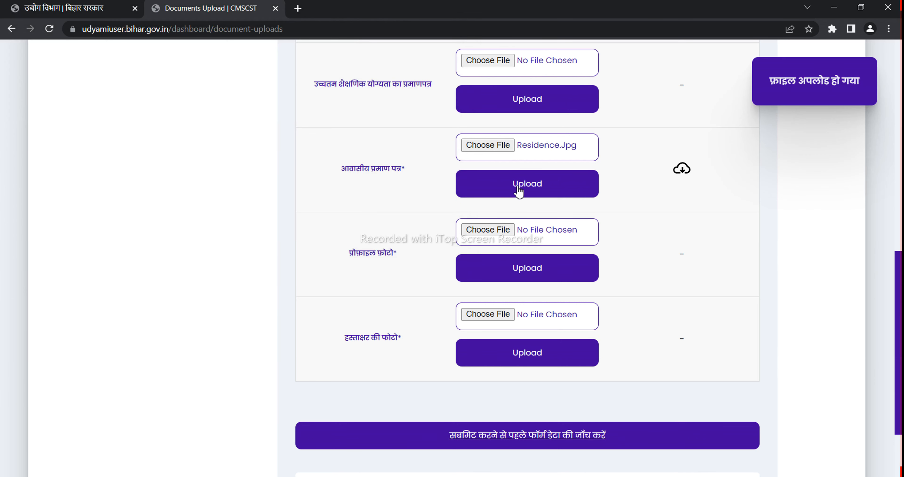
- Upload photo.jpg and signature.jpg as the profile photo and signature, then open a new tab
{"action": "left_click", "coordinate": [486, 229]}
{"action": "left_click", "coordinate": [417, 105]}
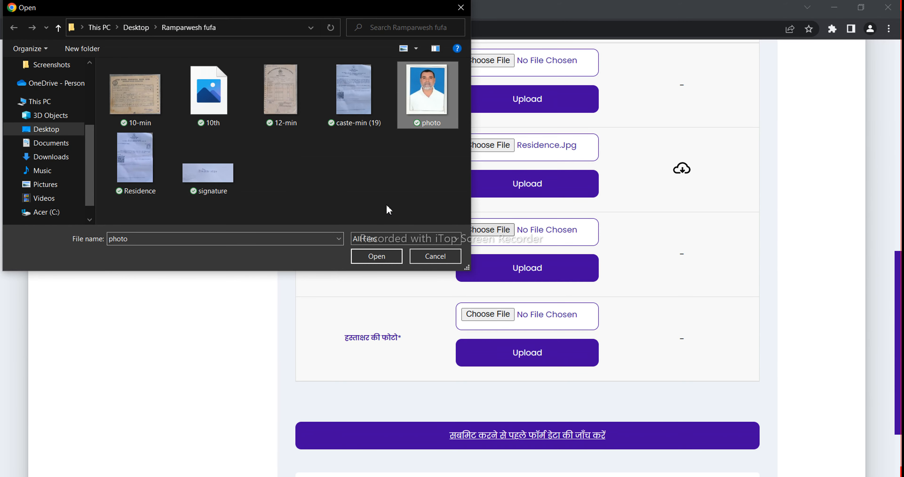
{"action": "left_click", "coordinate": [382, 250]}
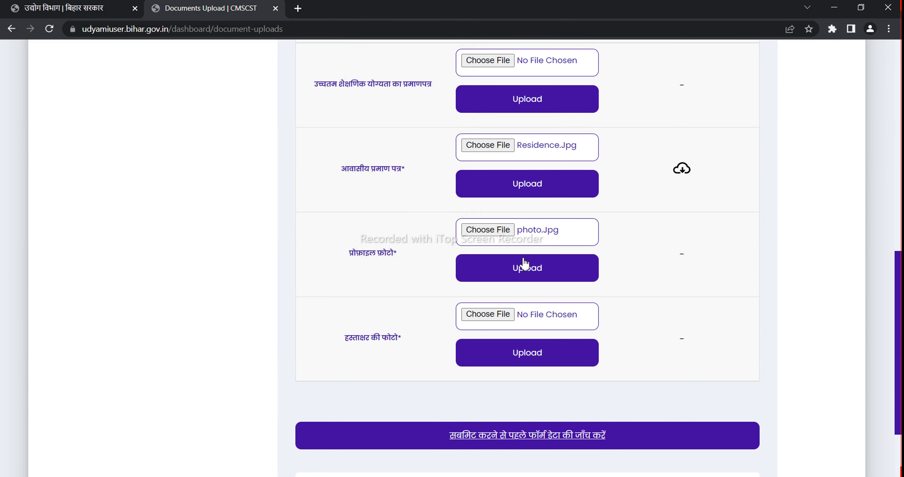
{"action": "left_click", "coordinate": [524, 264]}
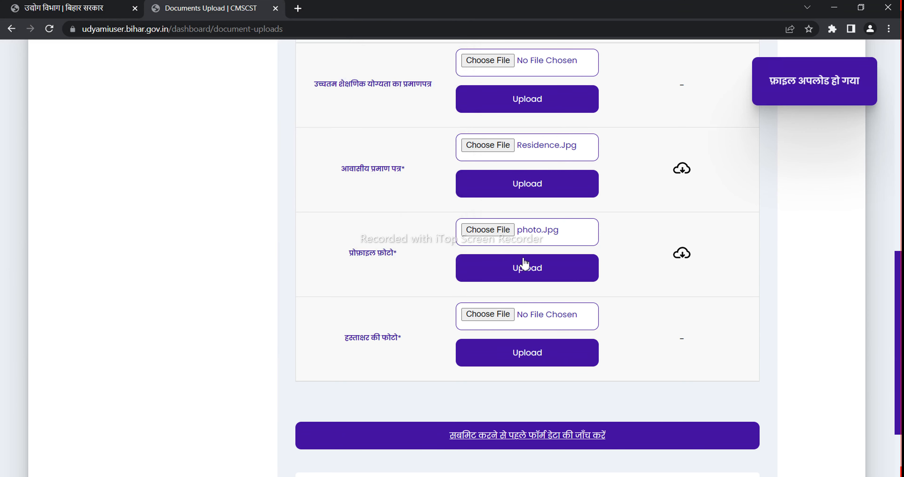
{"action": "left_click", "coordinate": [496, 315]}
{"action": "left_click", "coordinate": [212, 177]}
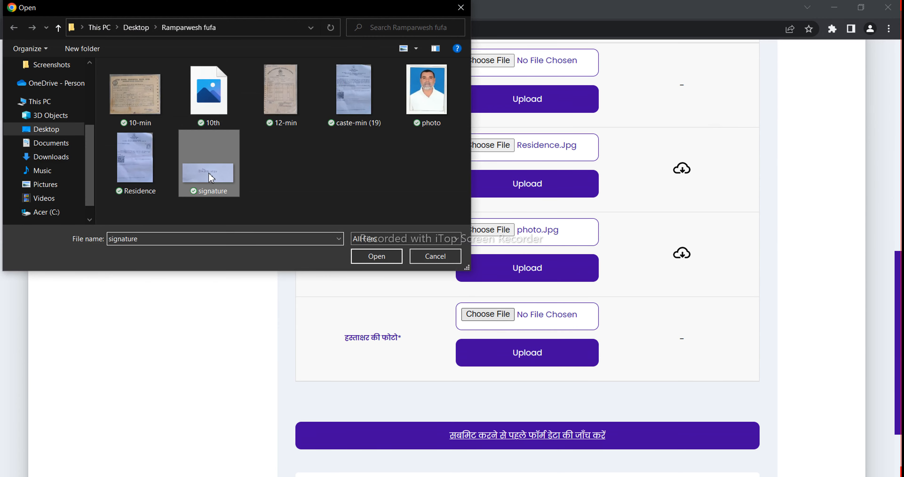
{"action": "left_click", "coordinate": [376, 256]}
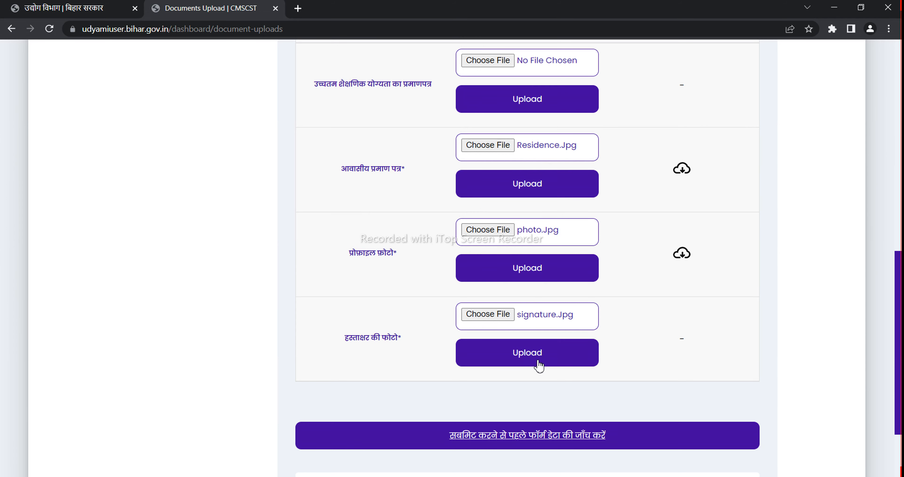
{"action": "left_click", "coordinate": [539, 364]}
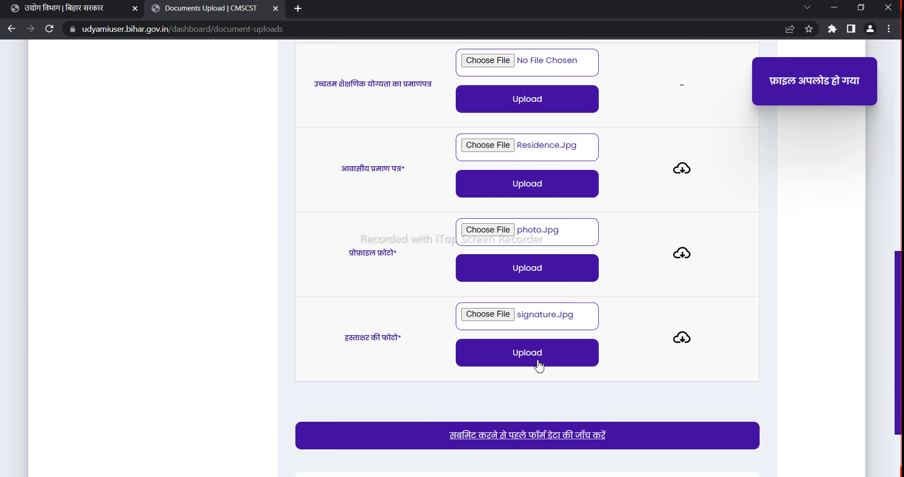
{"action": "left_click", "coordinate": [303, 10]}
- Visit compressjpeg.com, look at its PNG and PDF compressors, then close that tab
{"action": "left_click", "coordinate": [436, 46]}
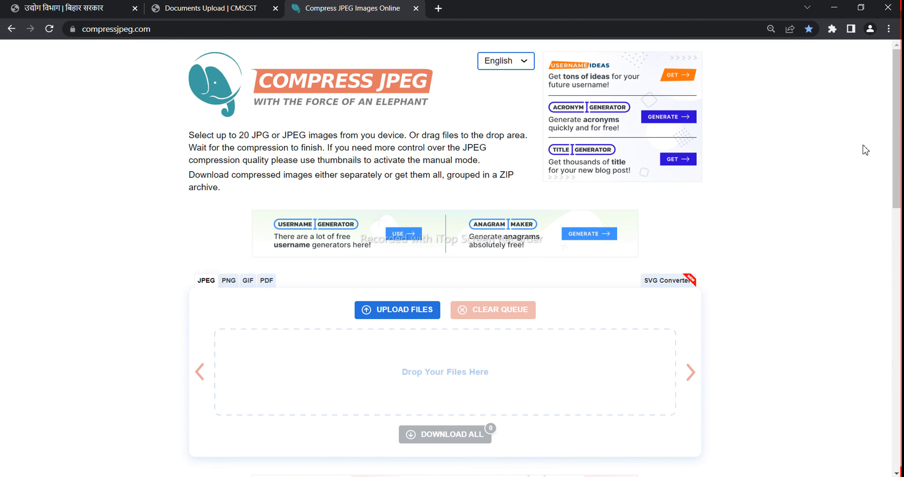
{"action": "scroll", "coordinate": [896, 111], "scroll_direction": "down", "scroll_amount": 4}
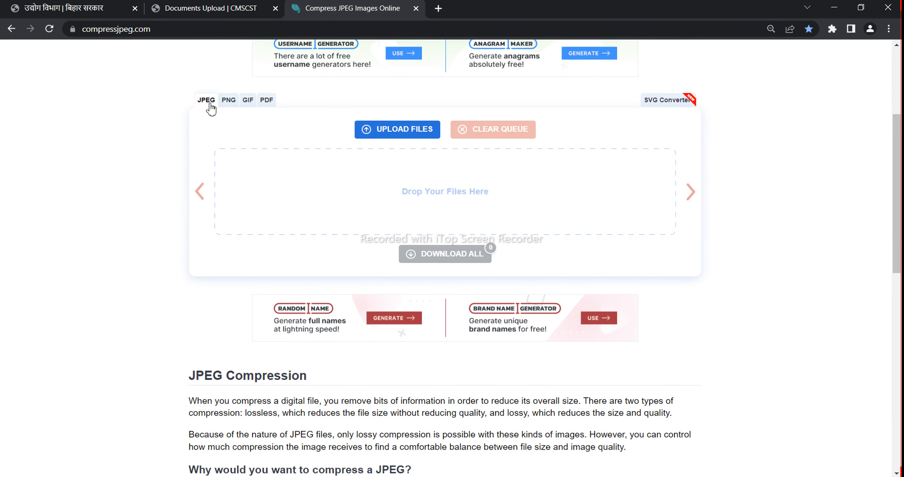
{"action": "scroll", "coordinate": [229, 106], "scroll_direction": "up", "scroll_amount": 4}
{"action": "left_click", "coordinate": [228, 280]}
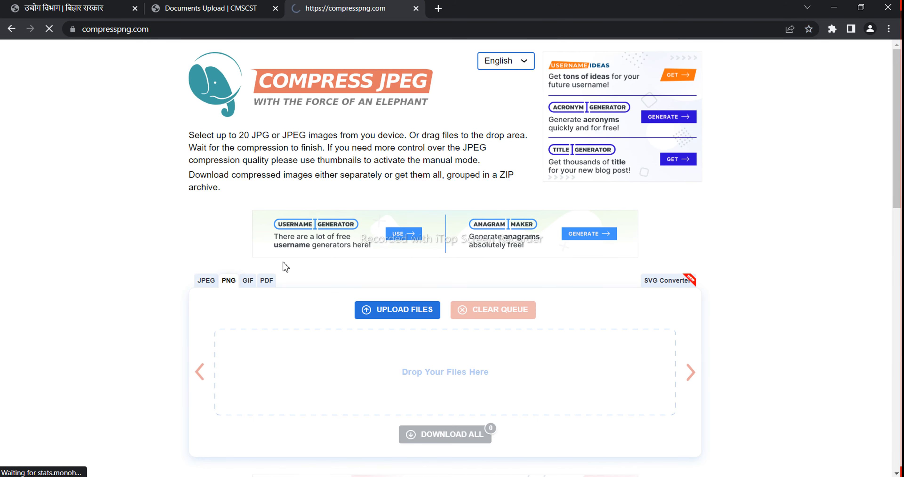
{"action": "left_click", "coordinate": [247, 309]}
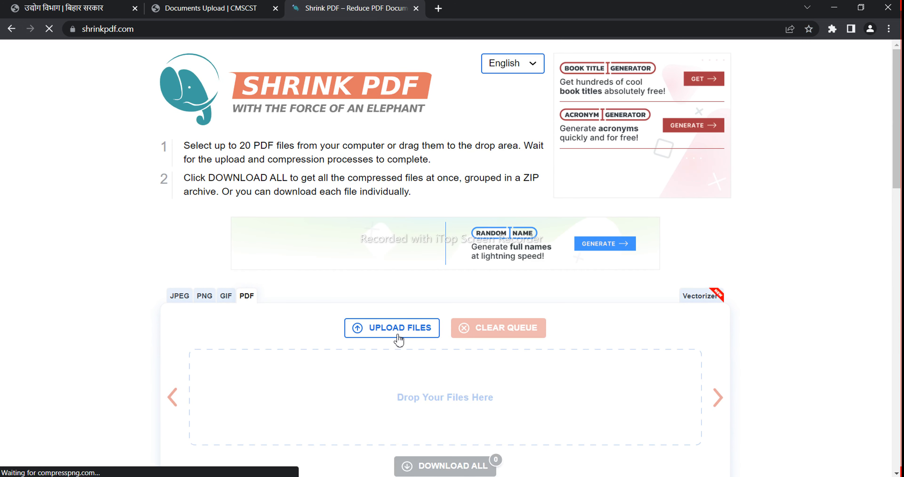
{"action": "left_click", "coordinate": [416, 8]}
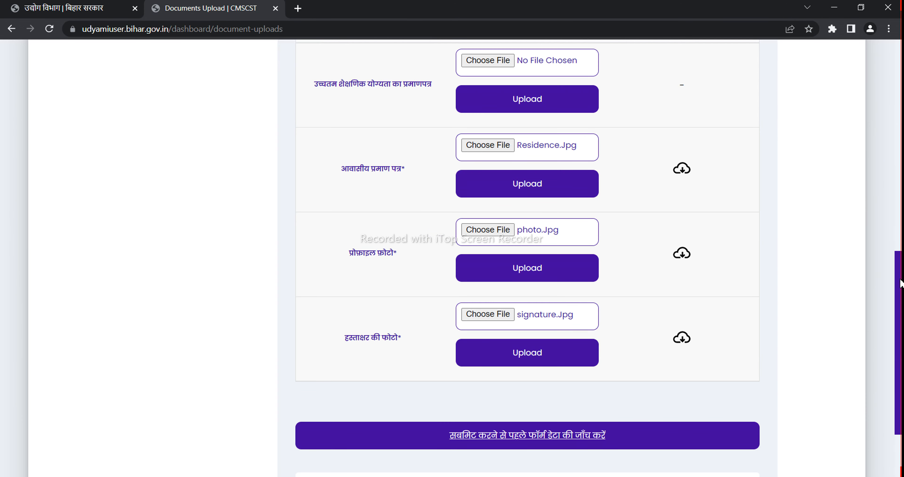
{"action": "left_click_drag", "start_coordinate": [901, 283], "coordinate": [901, 310]}
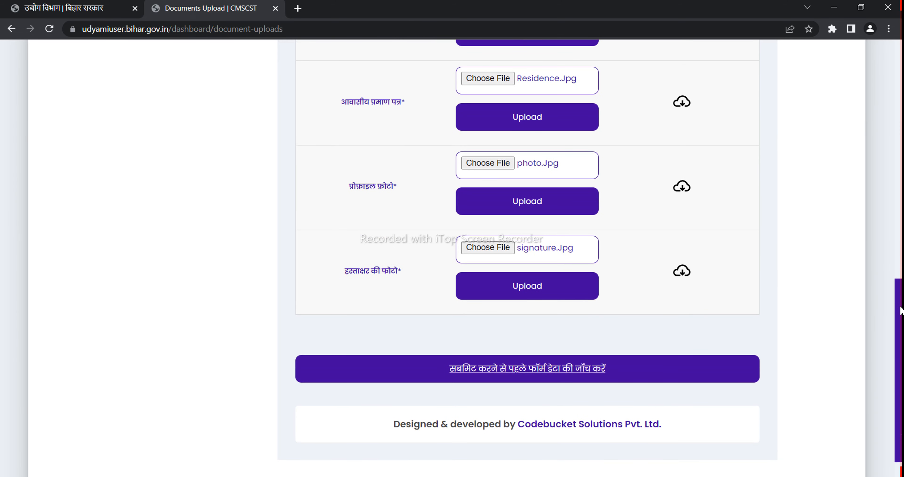
{"action": "left_click_drag", "start_coordinate": [900, 310], "coordinate": [898, 318]}
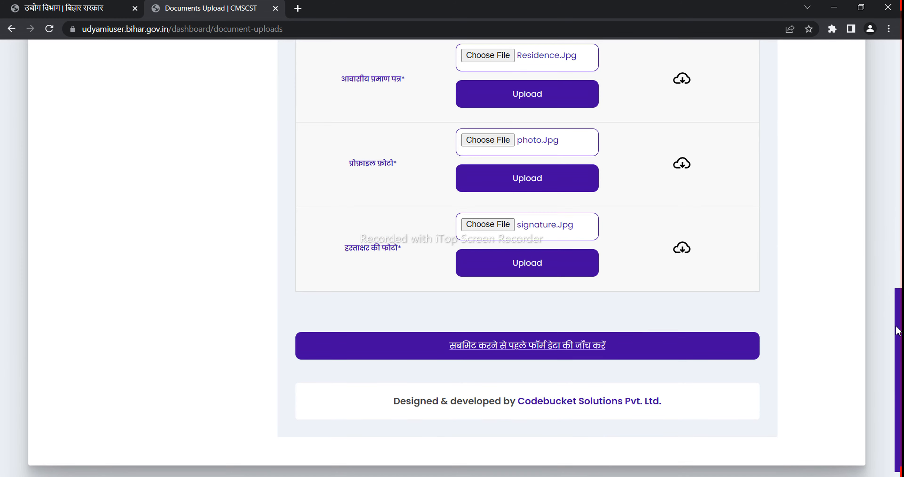
{"action": "left_click_drag", "start_coordinate": [897, 331], "coordinate": [898, 158]}
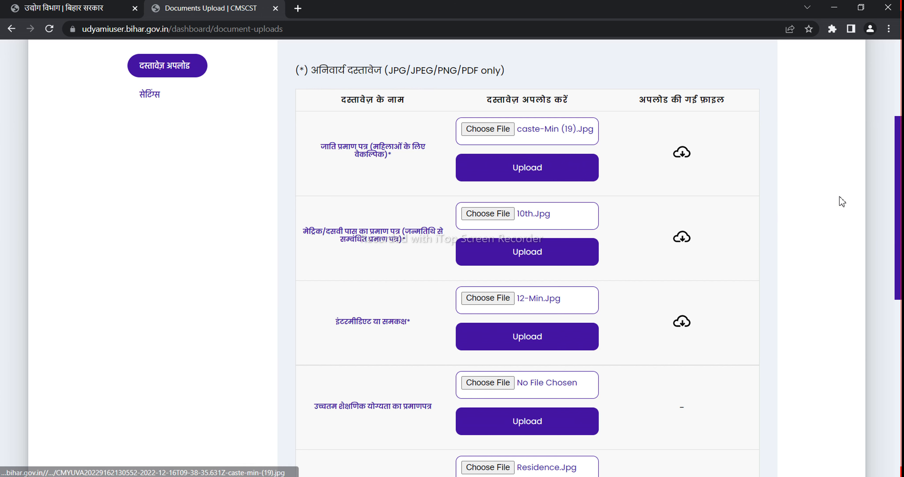
{"action": "mouse_move", "coordinate": [898, 162]}
{"action": "left_mouse_down"}
{"action": "mouse_move", "coordinate": [898, 113]}
{"action": "mouse_move", "coordinate": [896, 307]}
{"action": "mouse_move", "coordinate": [859, 359]}
{"action": "left_mouse_up"}
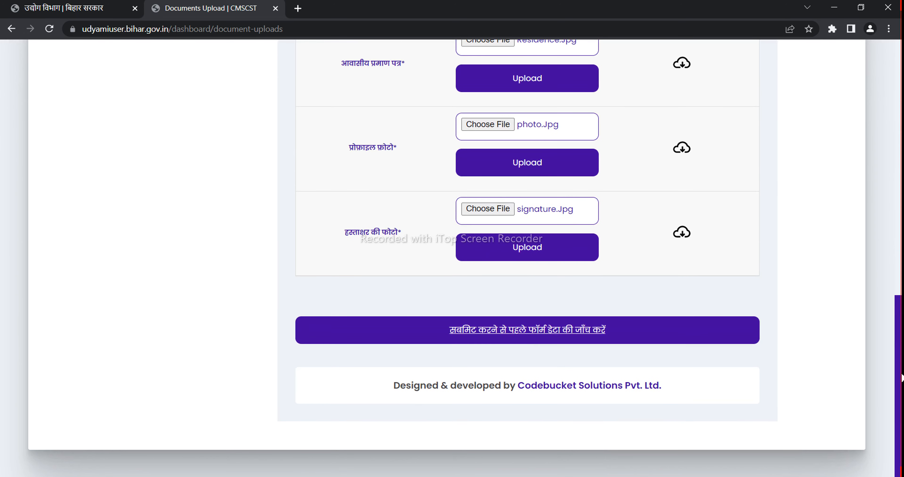
- Review the form data, accept the declaration and make the final submission of the application
{"action": "left_click", "coordinate": [570, 339]}
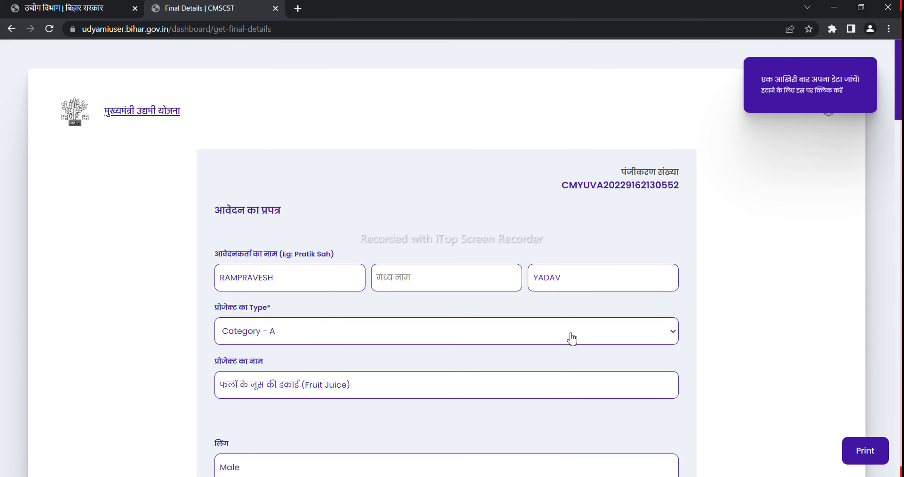
{"action": "left_click_drag", "start_coordinate": [900, 109], "coordinate": [901, 472]}
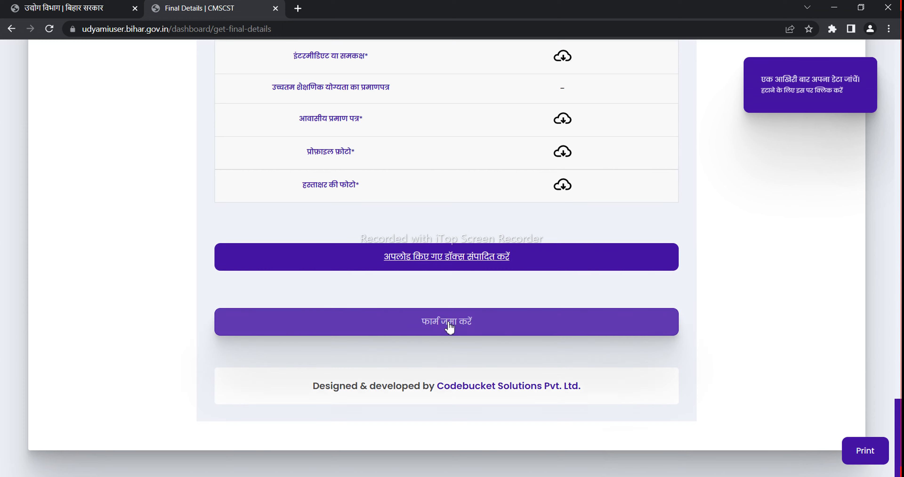
{"action": "left_click", "coordinate": [458, 330]}
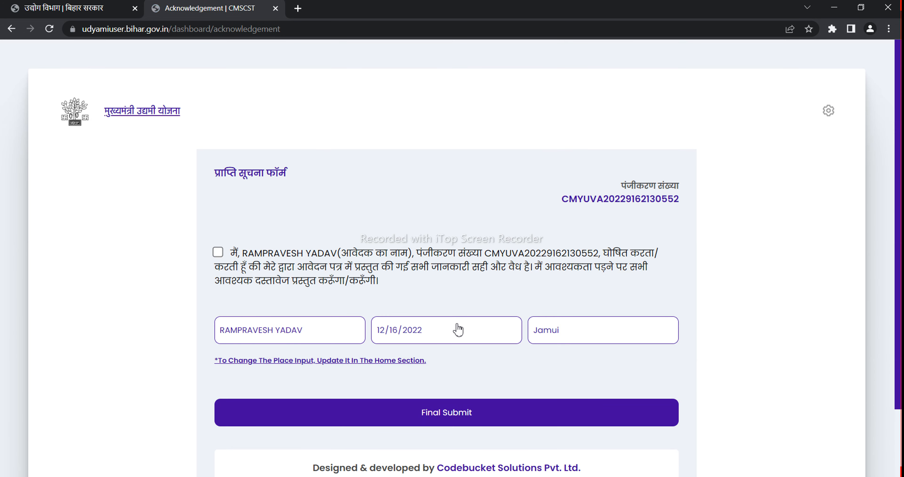
{"action": "left_click", "coordinate": [218, 253]}
{"action": "left_click", "coordinate": [463, 418]}
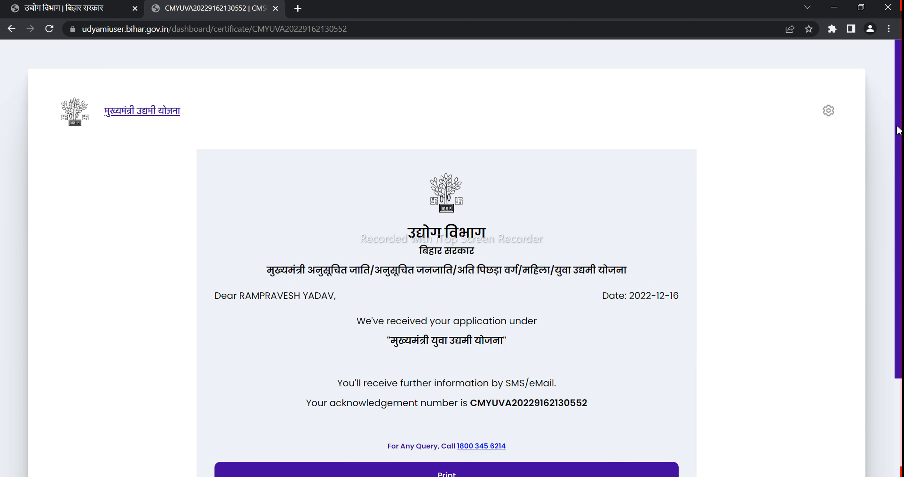
- Print the acknowledgement certificate with Save as PDF into the applicant's Desktop folder
{"action": "left_click_drag", "start_coordinate": [897, 130], "coordinate": [902, 219]}
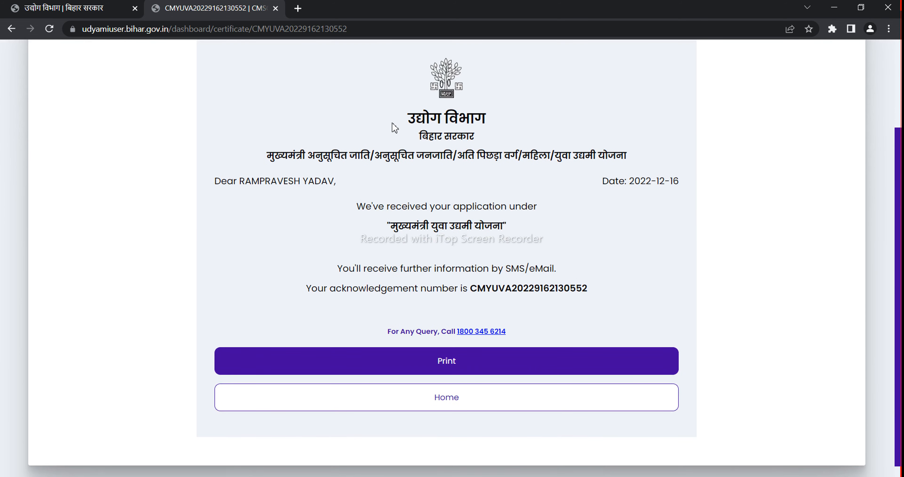
{"action": "left_click", "coordinate": [479, 361]}
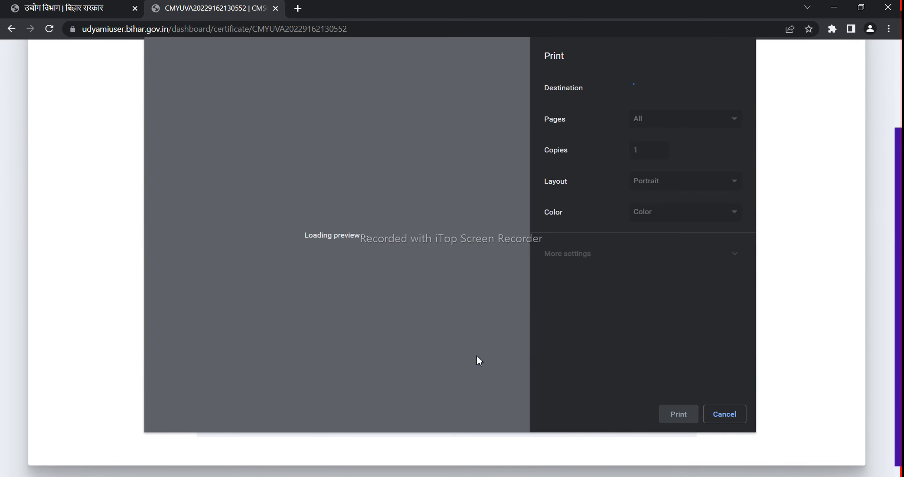
{"action": "left_click", "coordinate": [674, 88]}
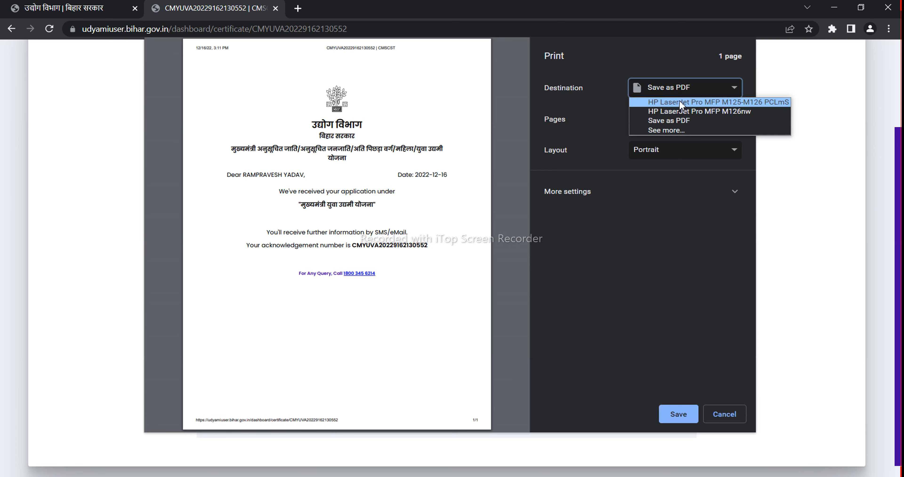
{"action": "left_click", "coordinate": [676, 120]}
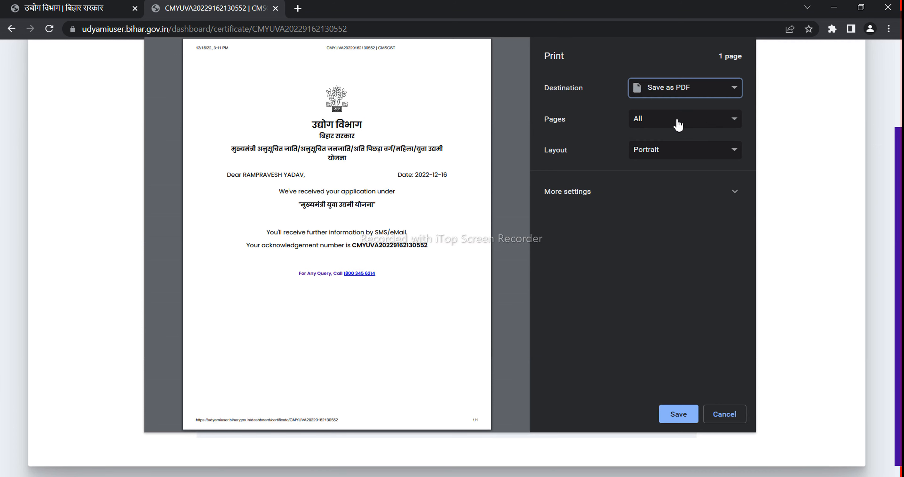
{"action": "left_click", "coordinate": [679, 414]}
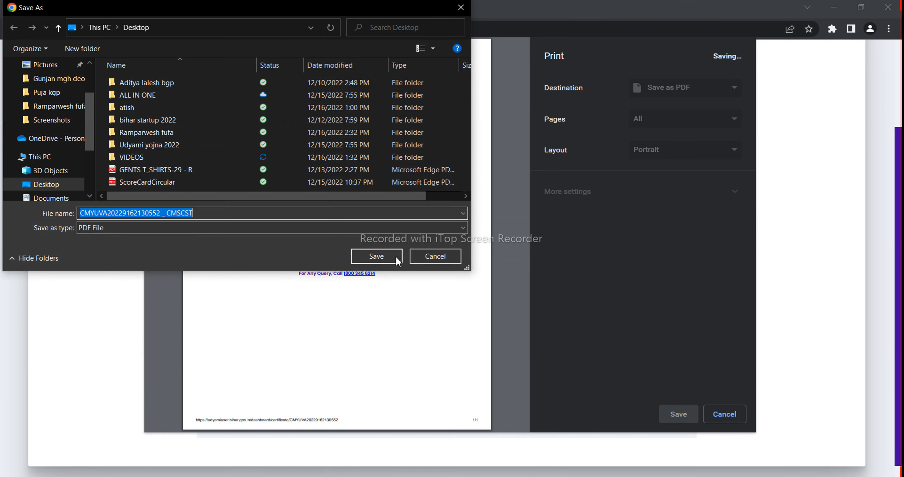
{"action": "left_click", "coordinate": [46, 187]}
{"action": "double_click", "coordinate": [147, 133]}
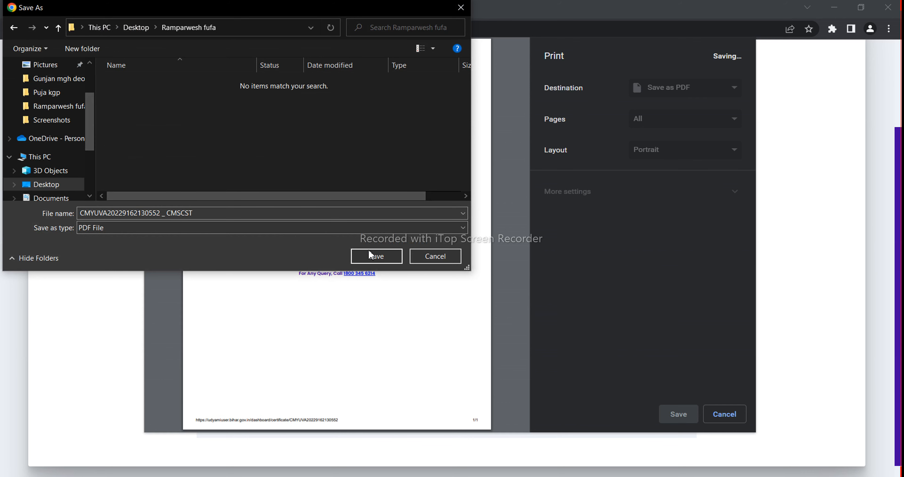
{"action": "left_click", "coordinate": [382, 256]}
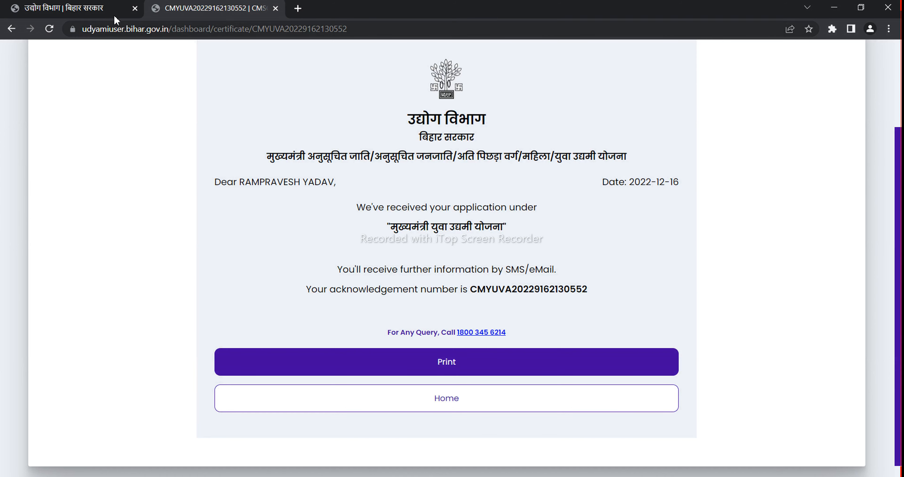
{"action": "left_click", "coordinate": [90, 7]}
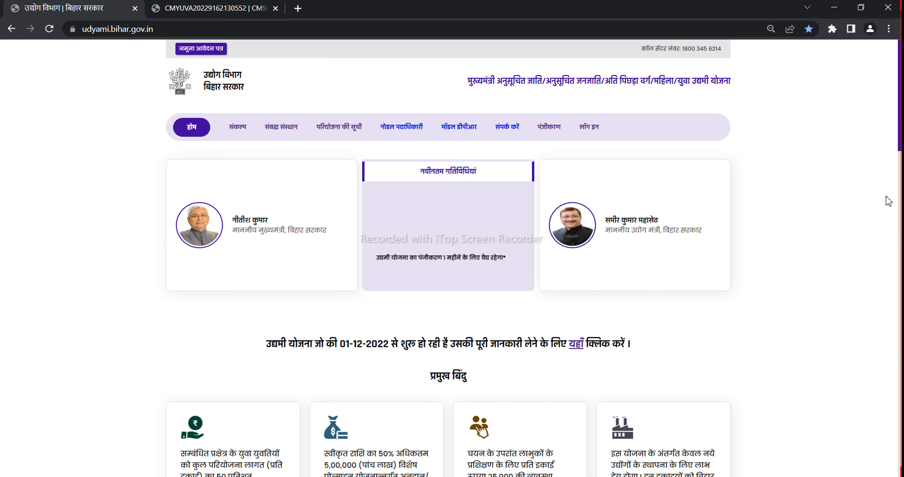
{"action": "left_click_drag", "start_coordinate": [900, 122], "coordinate": [886, 23]}
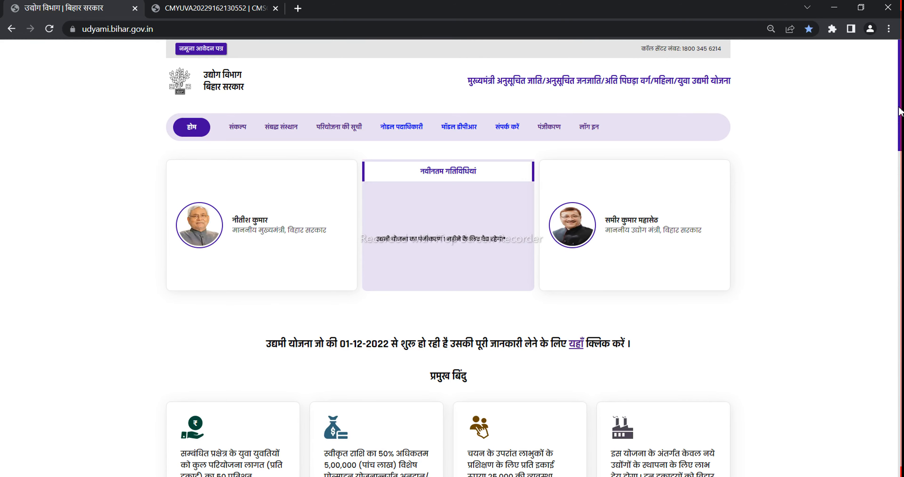
{"action": "scroll", "coordinate": [891, 143], "scroll_direction": "down", "scroll_amount": 15}
{"action": "scroll", "coordinate": [882, 246], "scroll_direction": "up", "scroll_amount": 15}
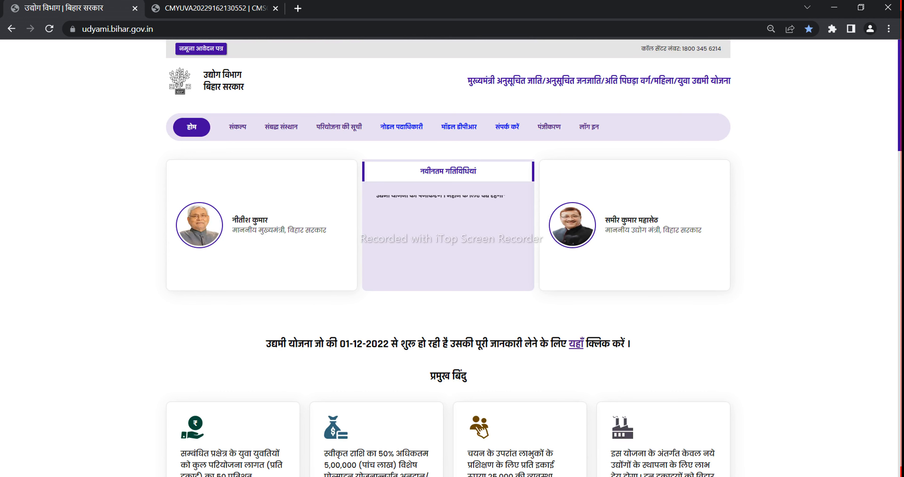
{"action": "left_click", "coordinate": [209, 8]}
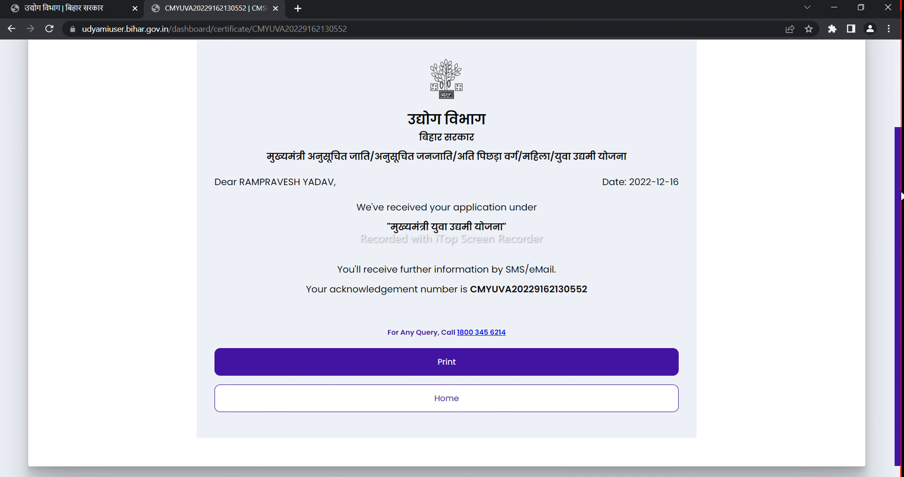
- Bring WhatsApp Image 2022-12-16 at 15.18.19.jpg to the front in the Photos app
{"action": "mouse_move", "coordinate": [898, 181]}
{"action": "left_mouse_down"}
{"action": "mouse_move", "coordinate": [899, 106]}
{"action": "mouse_move", "coordinate": [899, 197]}
{"action": "left_mouse_up"}
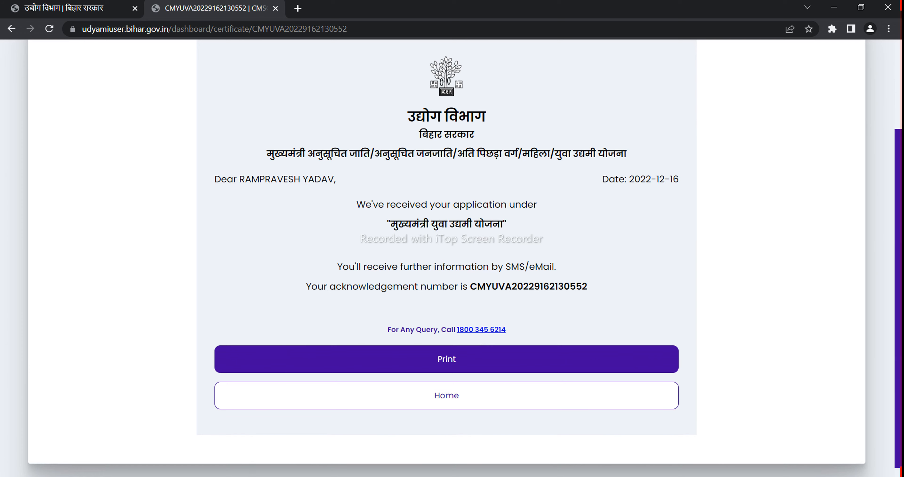
{"action": "left_click", "coordinate": [247, 476]}
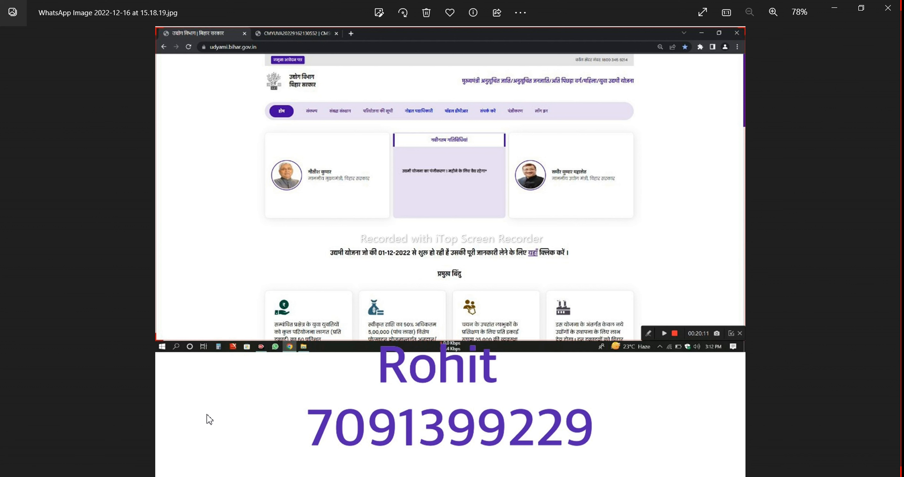
{"action": "mouse_move", "coordinate": [204, 476]}
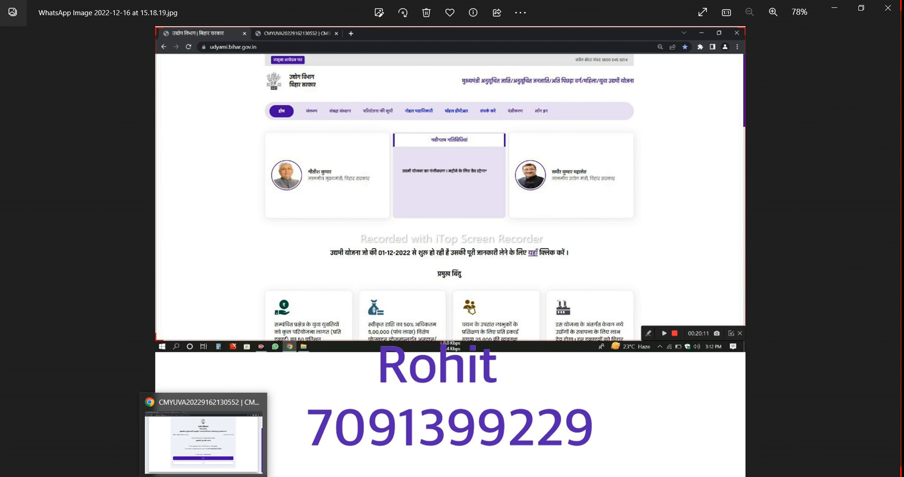